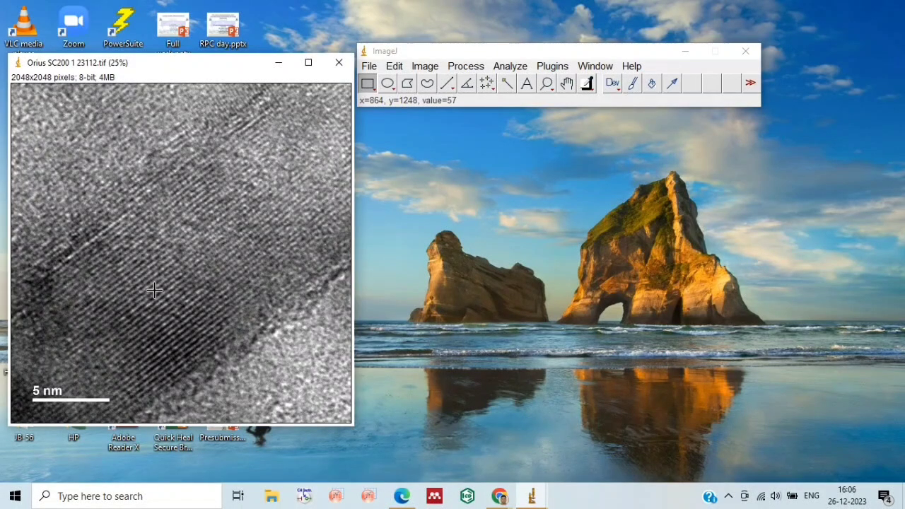
# Trace the micrograph's scale bar with a straight line and set the image scale to a known distance of 5 nm
pyautogui.click(453, 89)
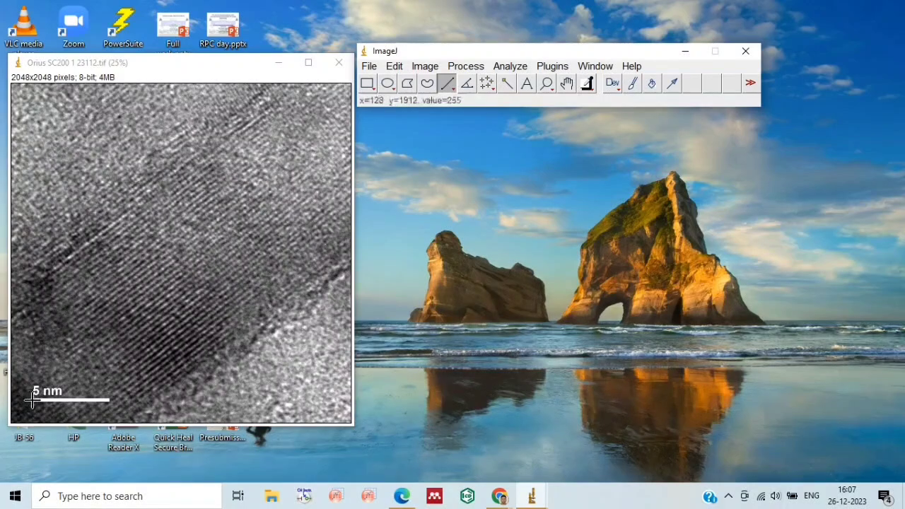
pyautogui.moveTo(33, 400); pyautogui.dragTo(109, 400)
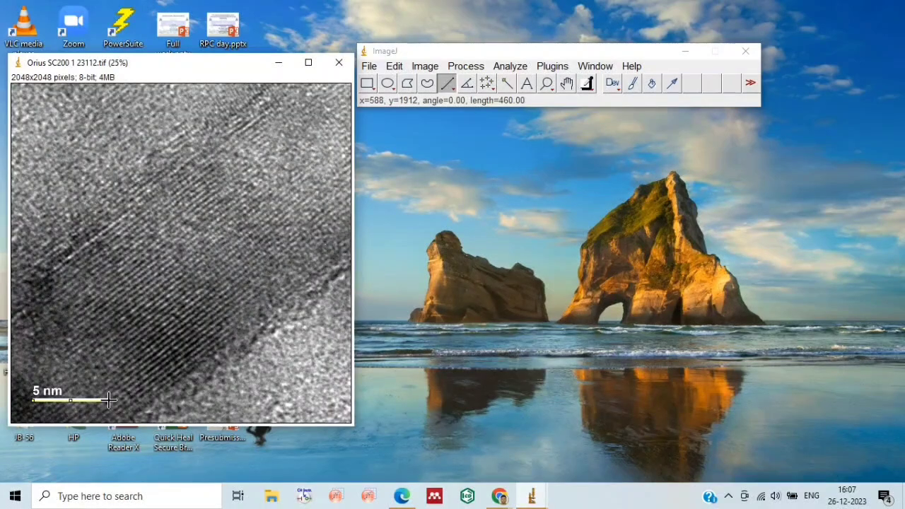
pyautogui.click(472, 68)
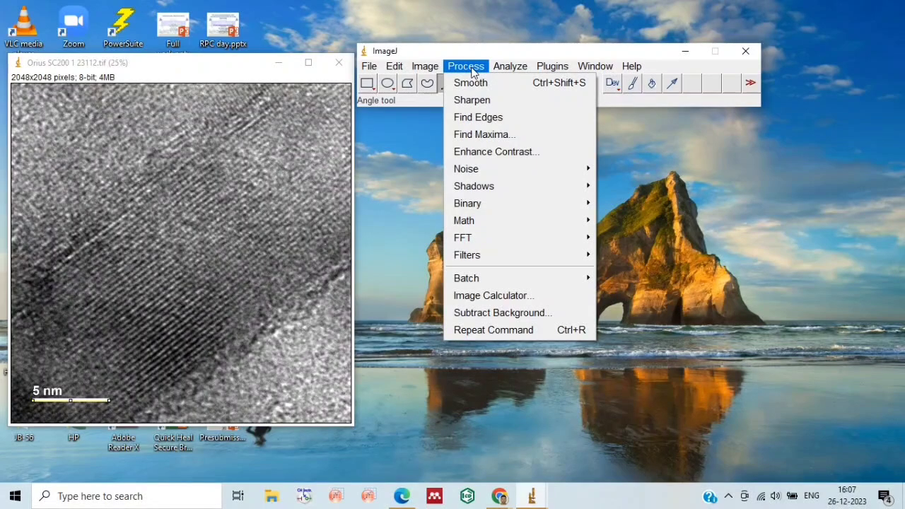
pyautogui.moveTo(511, 65)
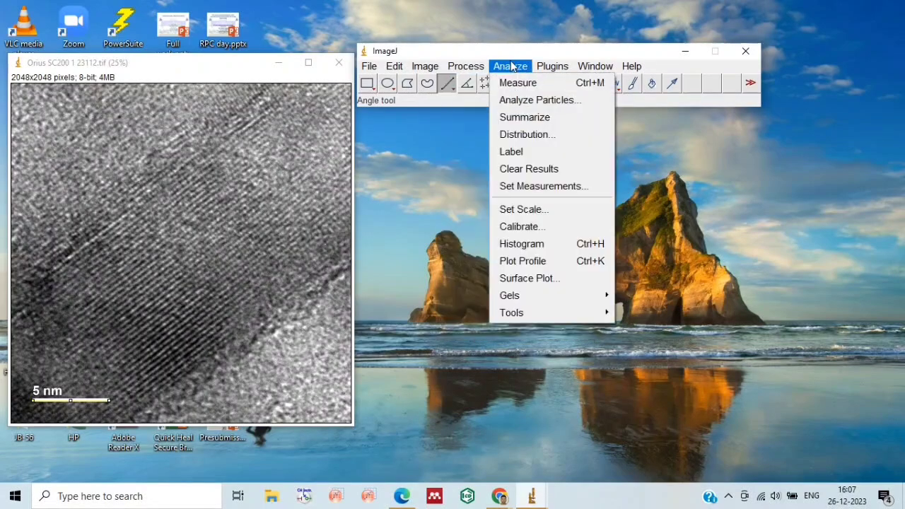
pyautogui.click(544, 210)
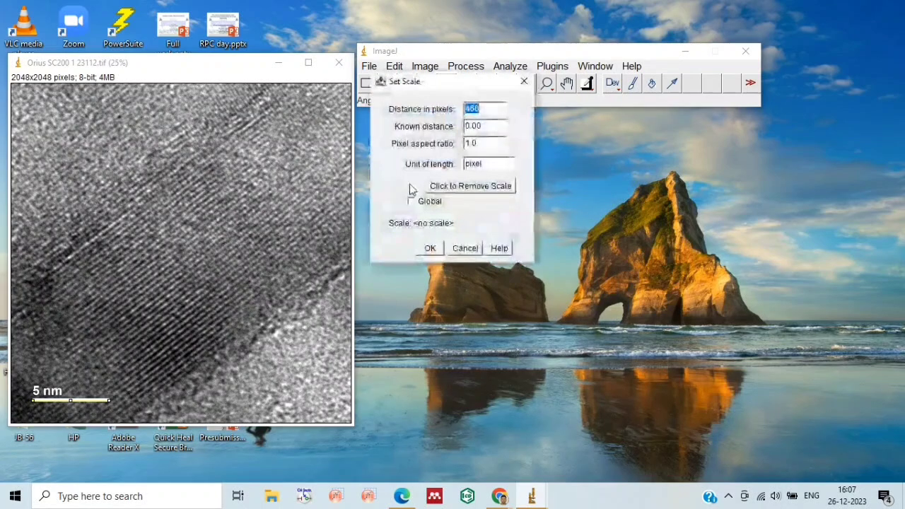
pyautogui.doubleClick(464, 126)
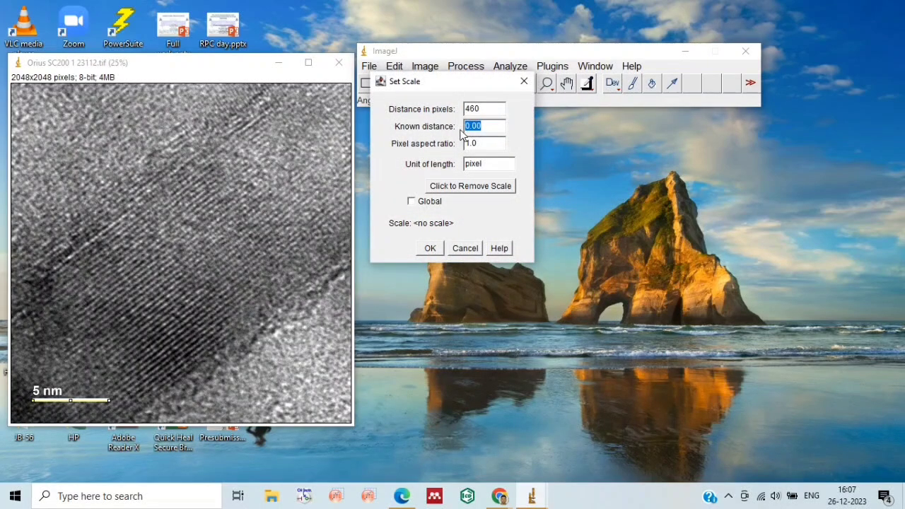
pyautogui.write('5')
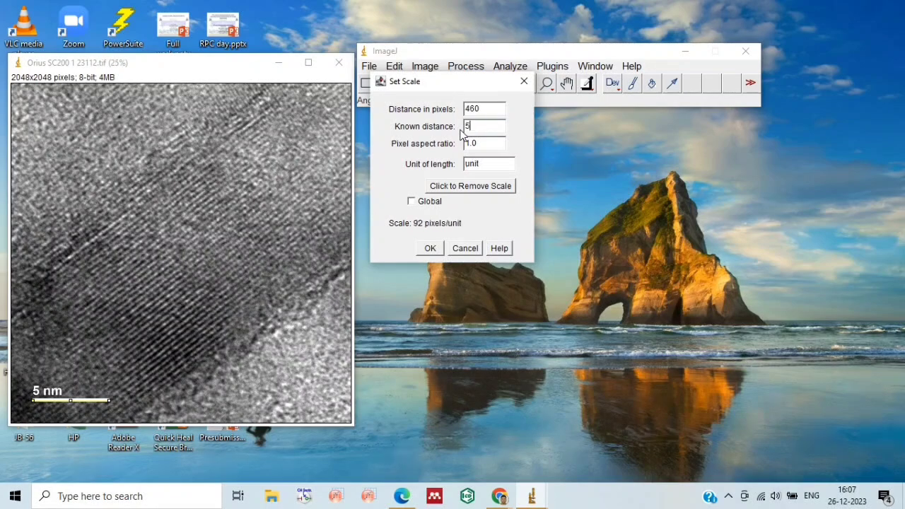
pyautogui.press('Tab')
pyautogui.press('Tab')
pyautogui.write('nm')
pyautogui.click(430, 249)
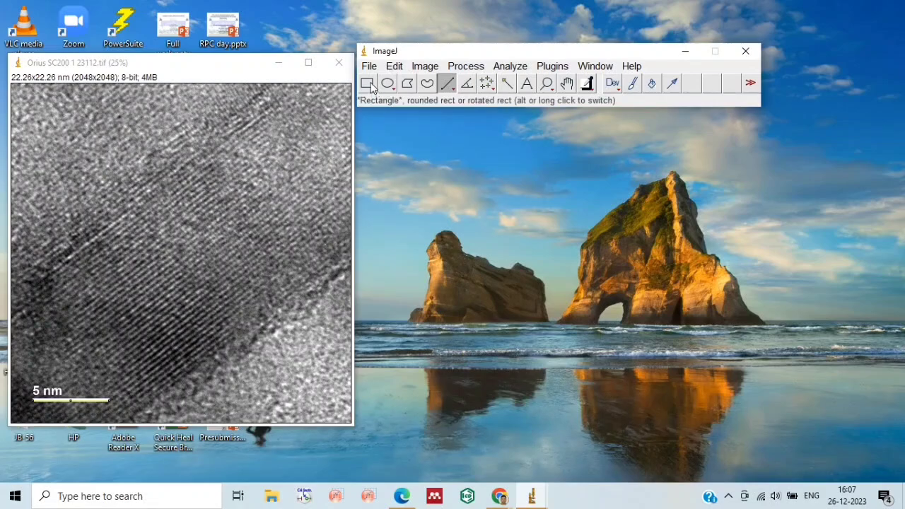
# Select a rectangular region of the lattice fringes about 10.6 by 10.5 nm and duplicate it with the suggested title
pyautogui.click(546, 83)
pyautogui.click(87, 292)
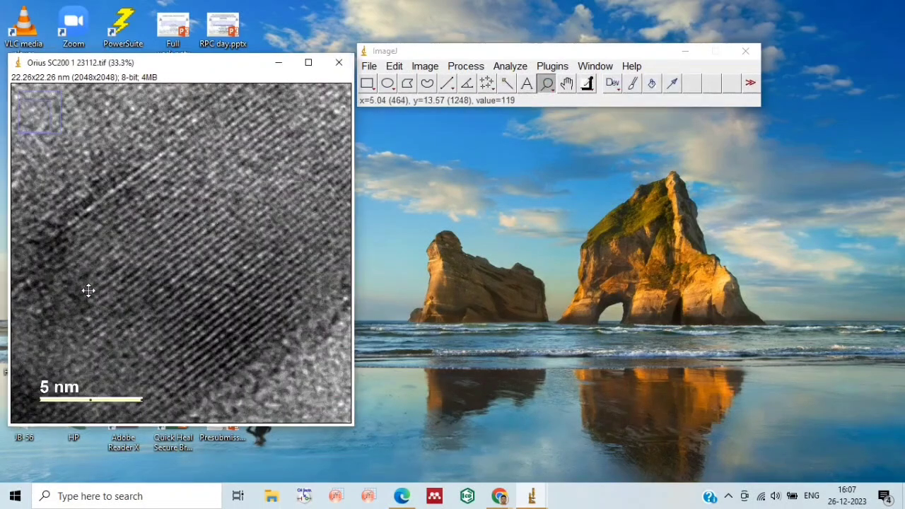
pyautogui.click(190, 248)
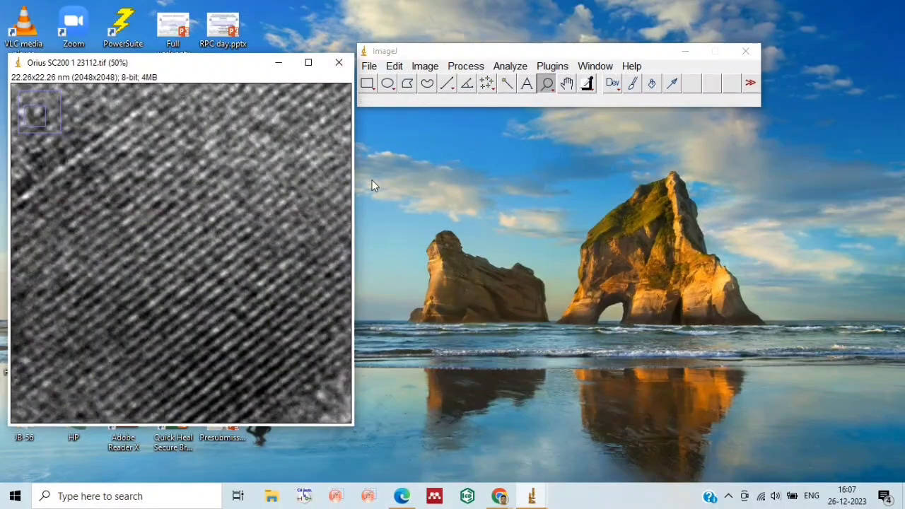
pyautogui.rightClick(282, 197)
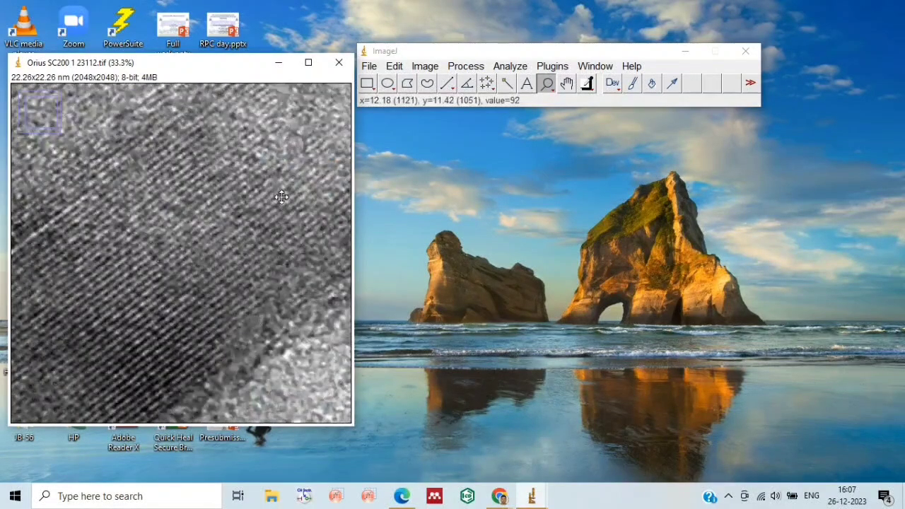
pyautogui.scroll(-2, 127, 319)
pyautogui.scroll(-2, 127, 319)
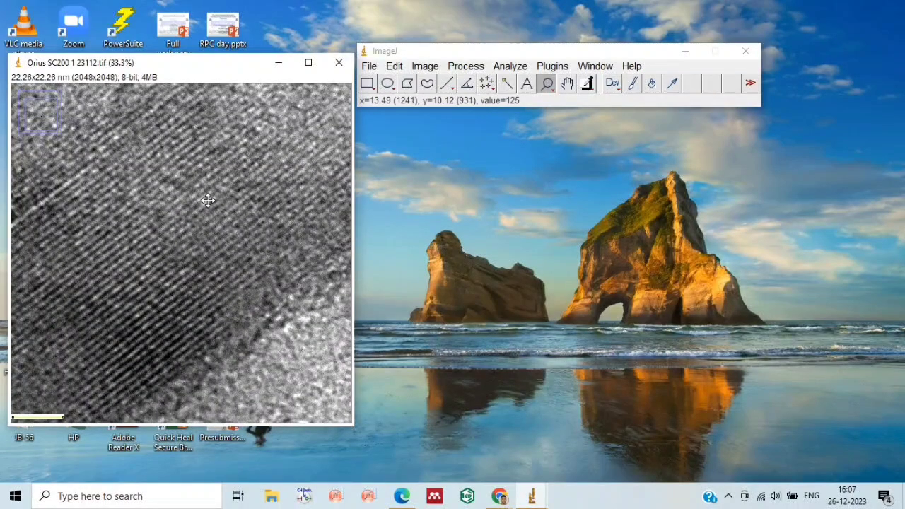
pyautogui.click(367, 84)
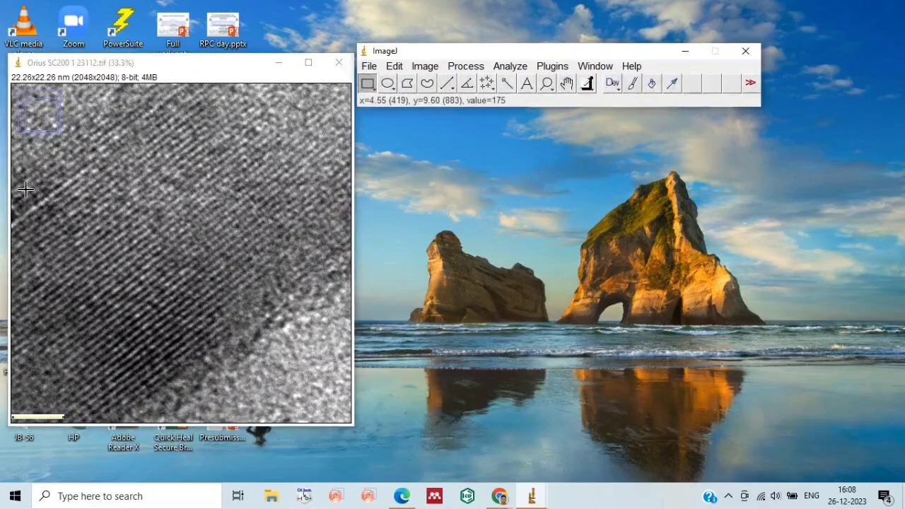
pyautogui.moveTo(26, 190); pyautogui.dragTo(242, 403)
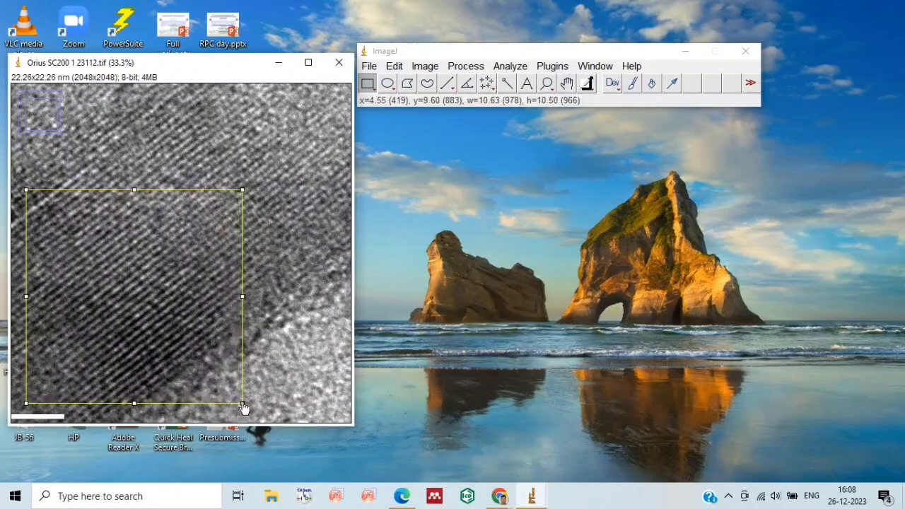
pyautogui.rightClick(149, 321)
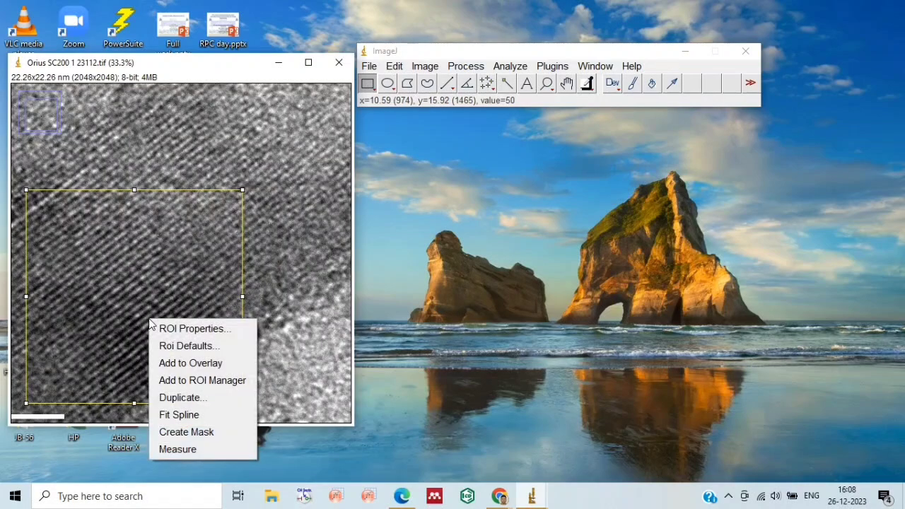
pyautogui.click(178, 397)
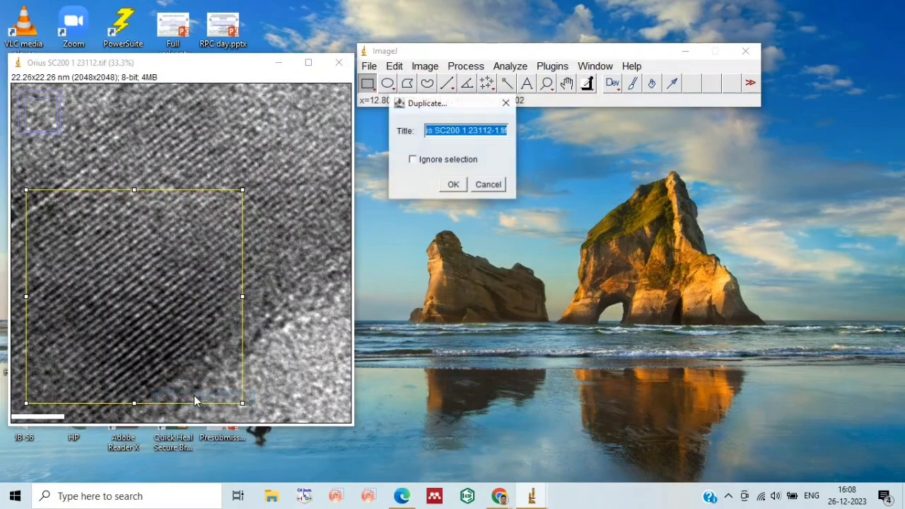
pyautogui.click(453, 184)
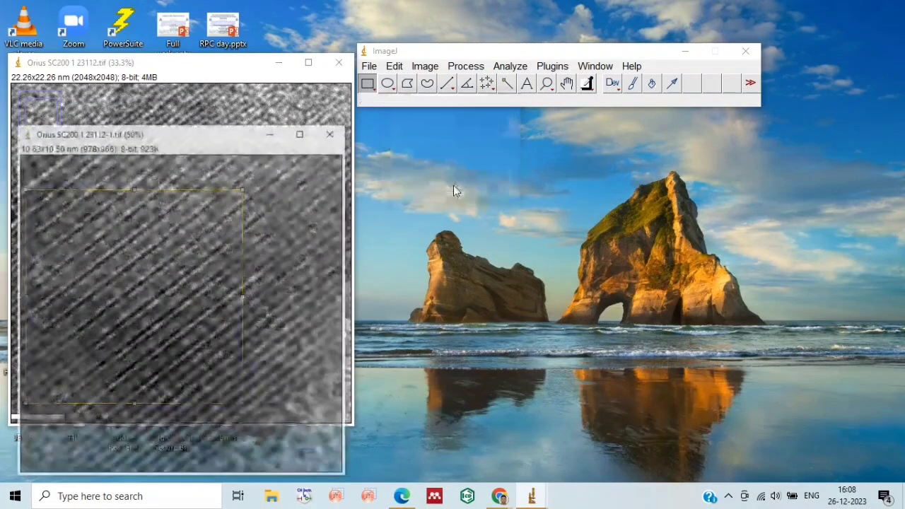
pyautogui.moveTo(176, 137); pyautogui.dragTo(190, 62)
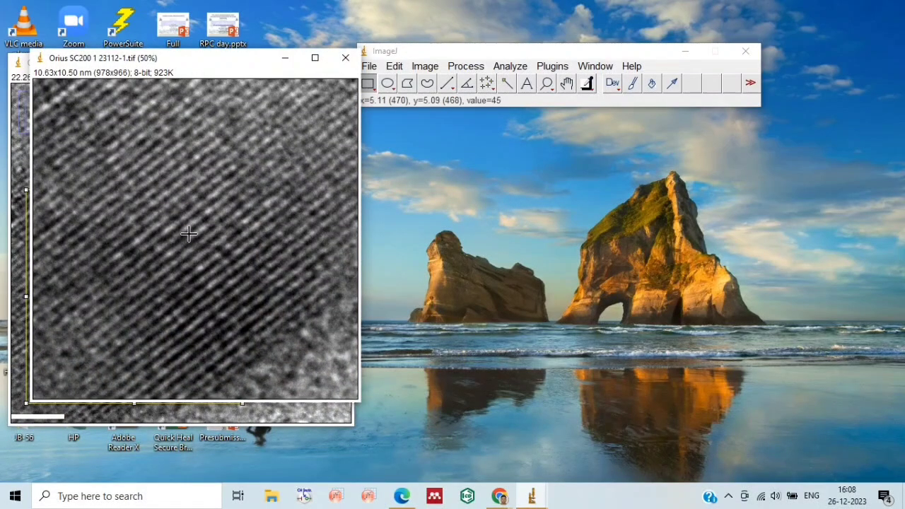
# Compute the FFT of the duplicated fringe region and move the resulting window clear of the taskbar
pyautogui.click(466, 66)
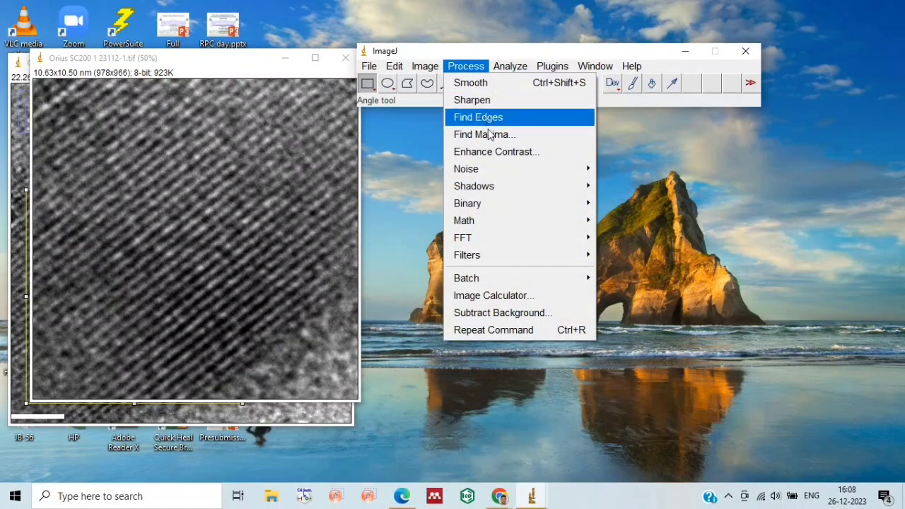
pyautogui.moveTo(578, 239)
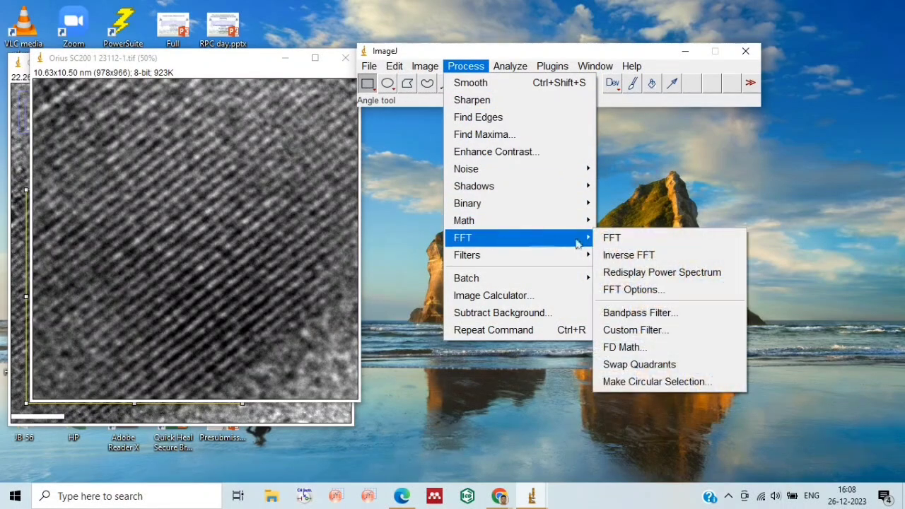
pyautogui.click(632, 242)
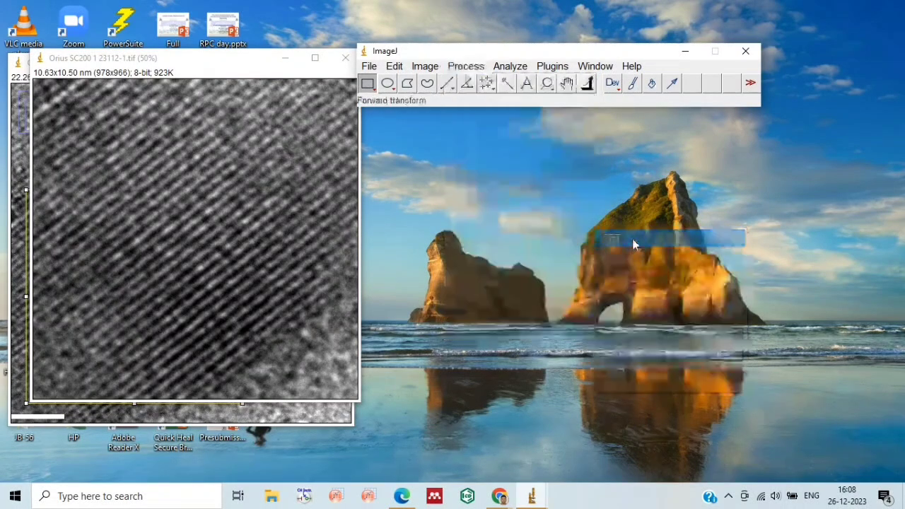
pyautogui.moveTo(178, 150); pyautogui.dragTo(199, 41)
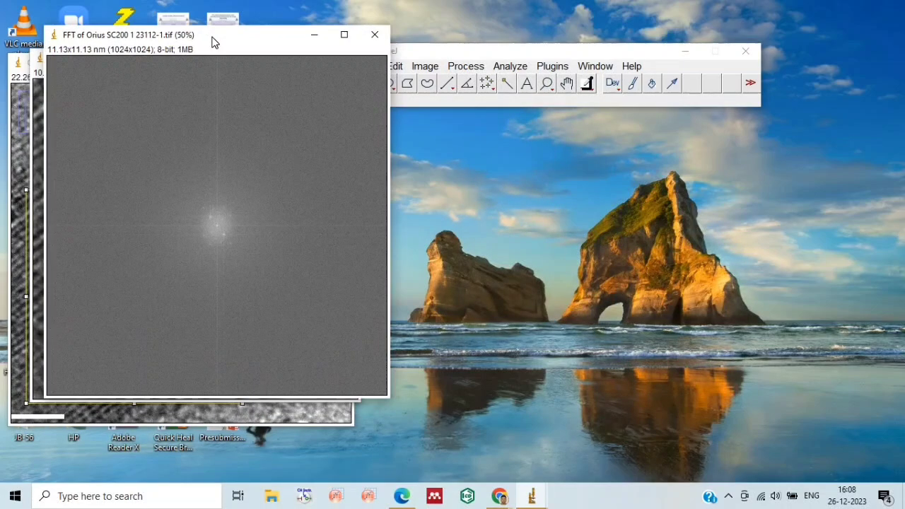
# Enclose the bright FFT spot just above and left of the centre in an oval about 4 pixels wide and fill it
pyautogui.click(546, 84)
pyautogui.click(243, 222)
pyautogui.click(243, 222)
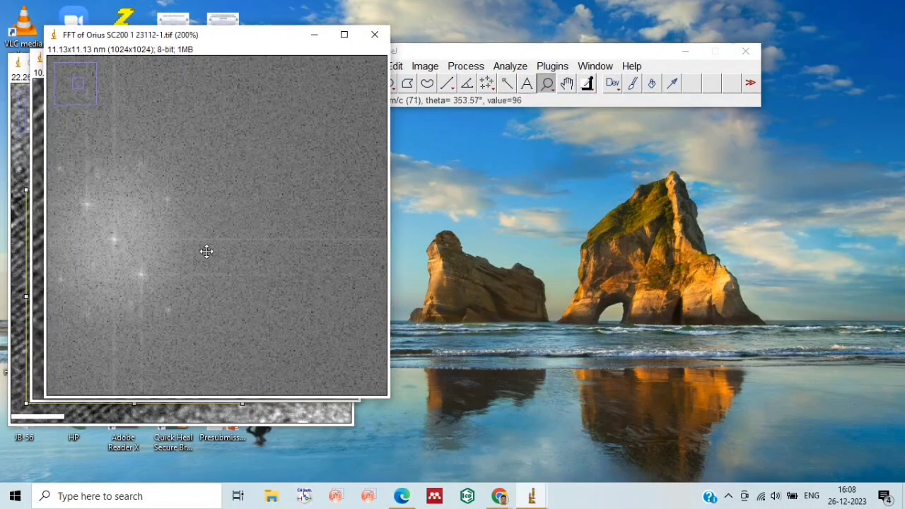
pyautogui.click(74, 333)
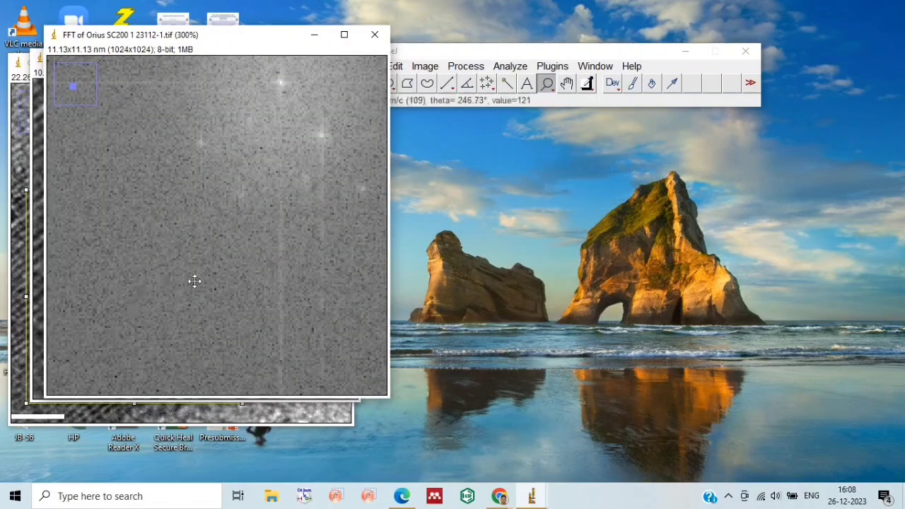
pyautogui.rightClick(309, 232)
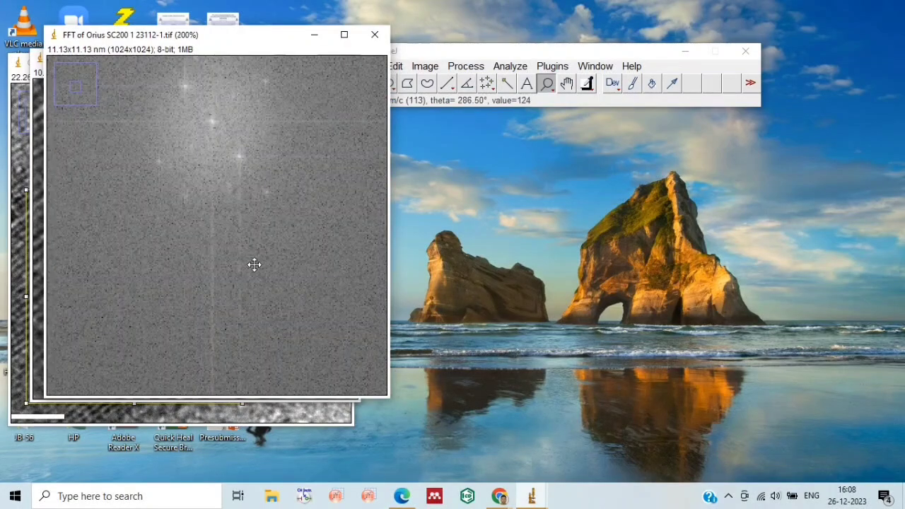
pyautogui.scroll(5, 255, 264)
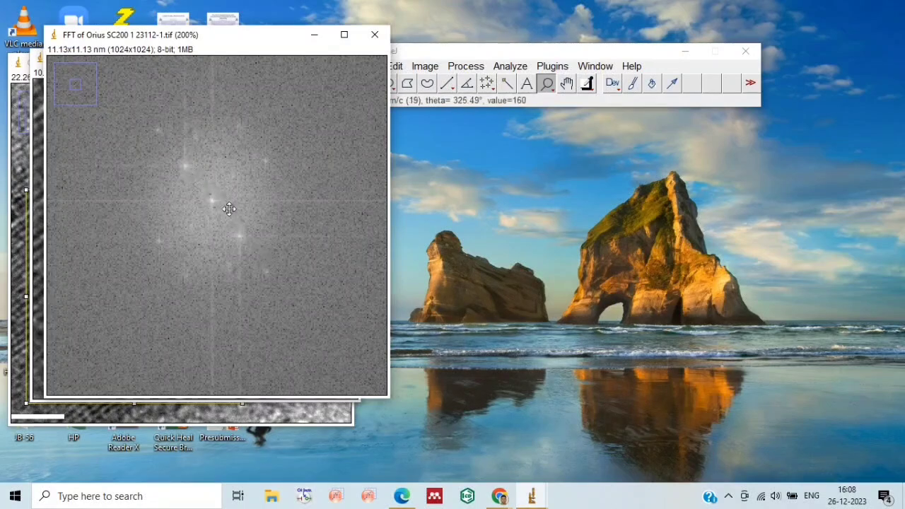
pyautogui.moveTo(450, 56); pyautogui.dragTo(560, 53)
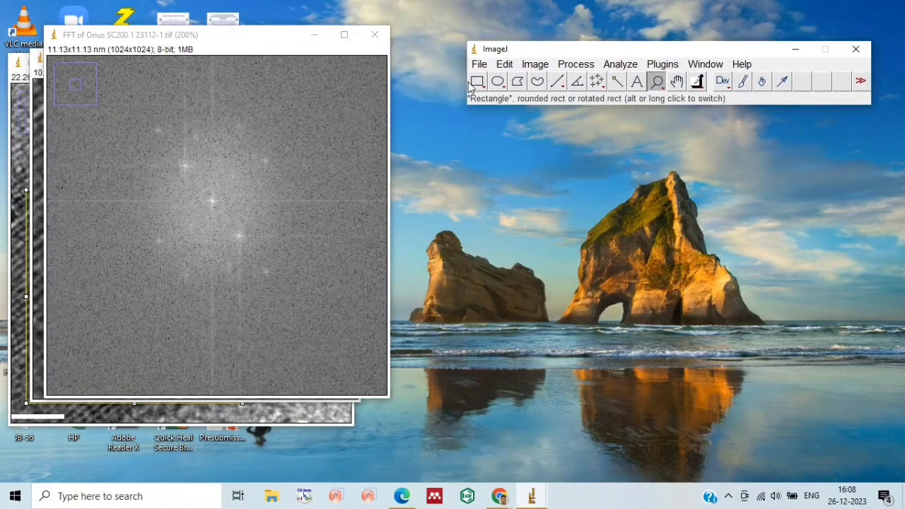
pyautogui.click(498, 84)
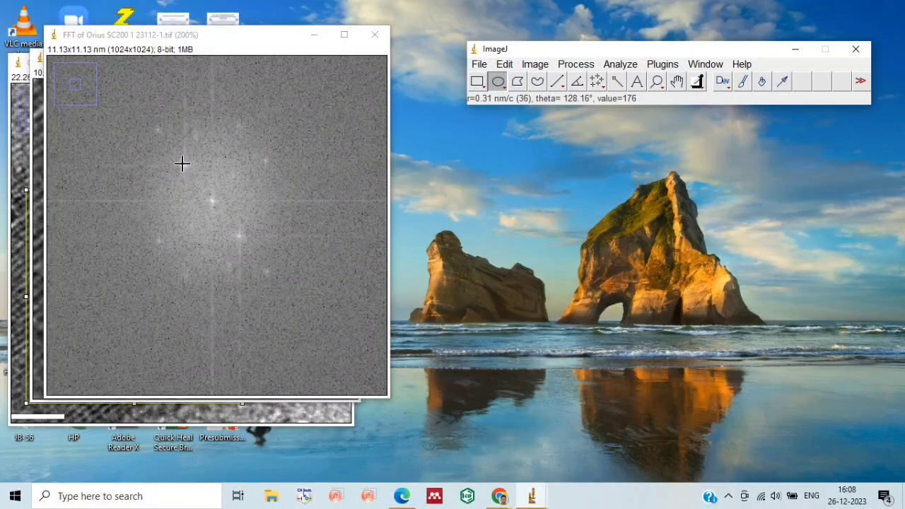
pyautogui.moveTo(181, 163); pyautogui.dragTo(187, 166)
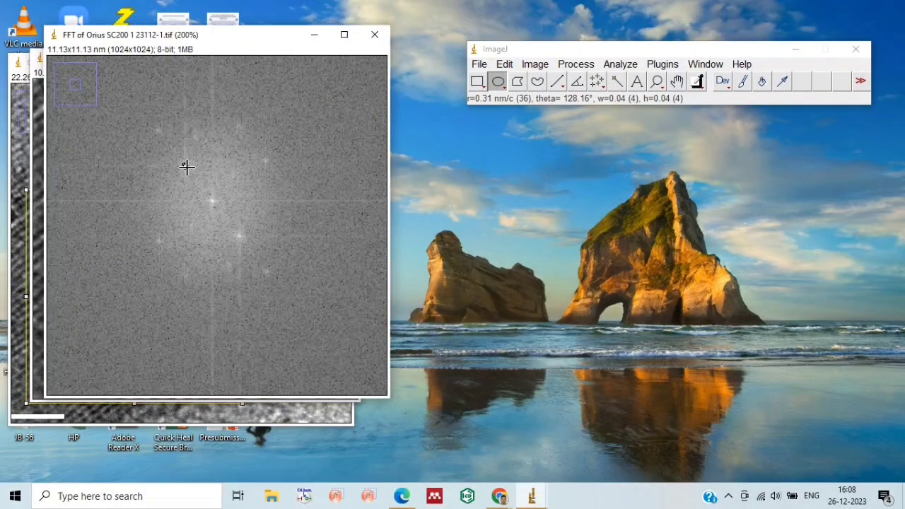
pyautogui.moveTo(187, 167); pyautogui.dragTo(187, 167)
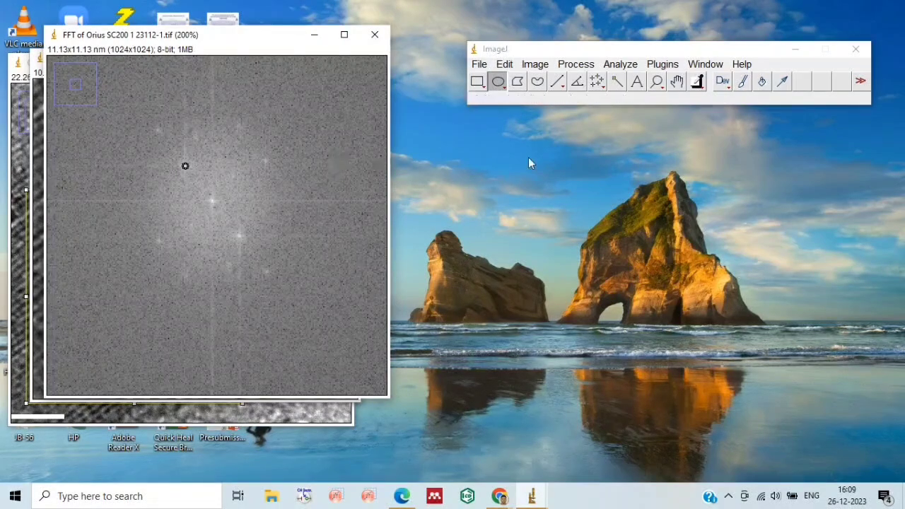
pyautogui.click(505, 64)
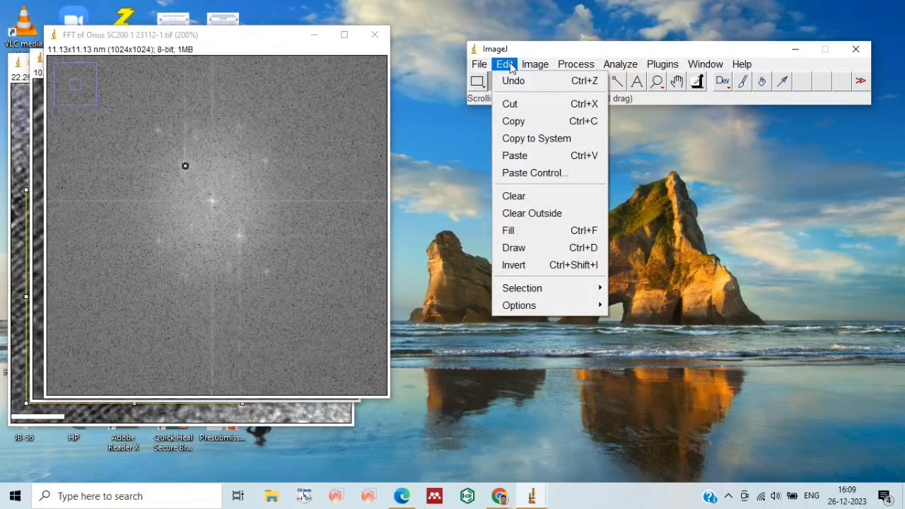
pyautogui.click(553, 238)
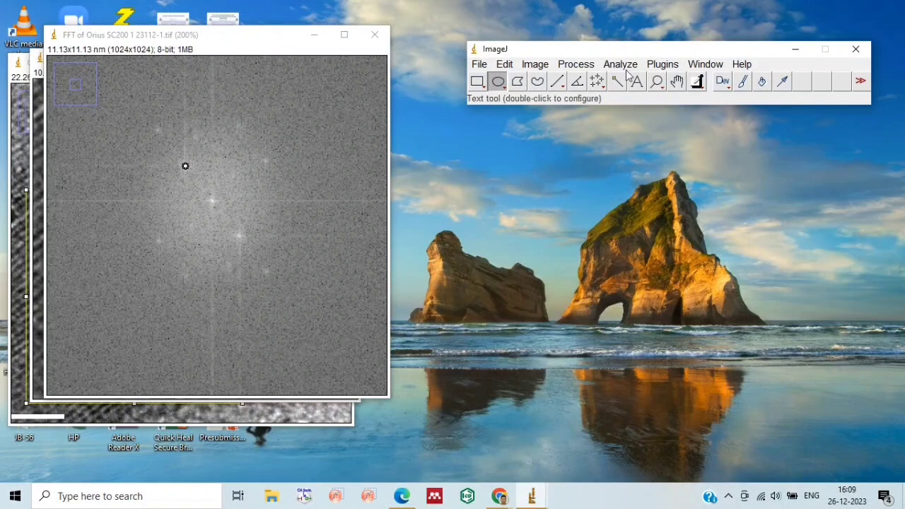
# Compute the inverse FFT from the masked spectrum and move the resulting image fully into view
pyautogui.click(576, 64)
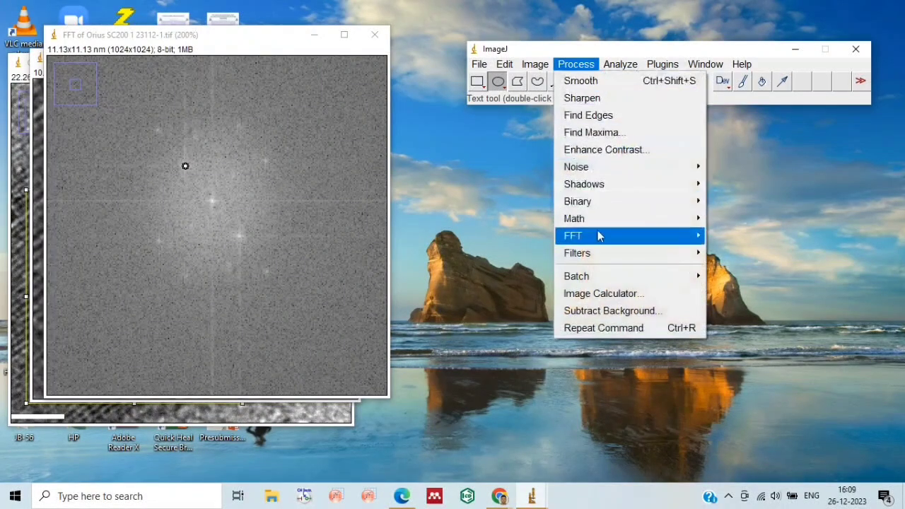
pyautogui.moveTo(632, 236)
pyautogui.click(739, 254)
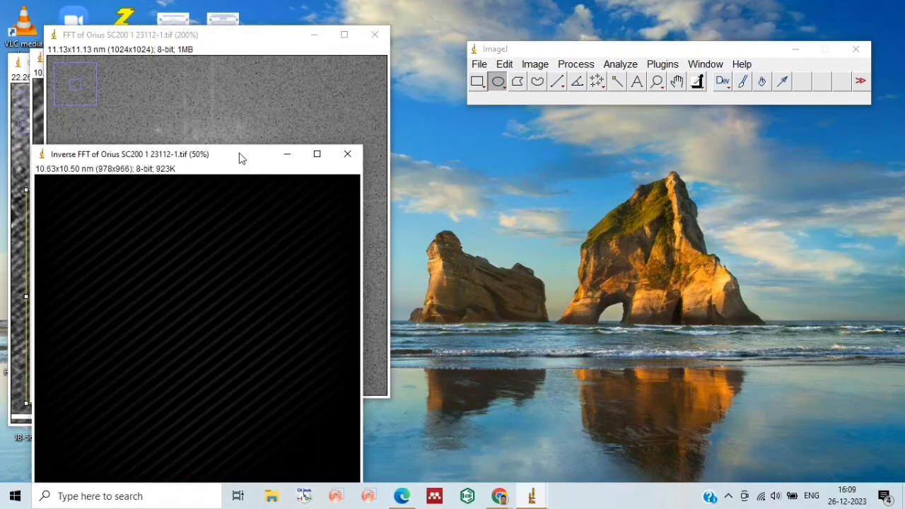
pyautogui.moveTo(239, 158); pyautogui.dragTo(287, 39)
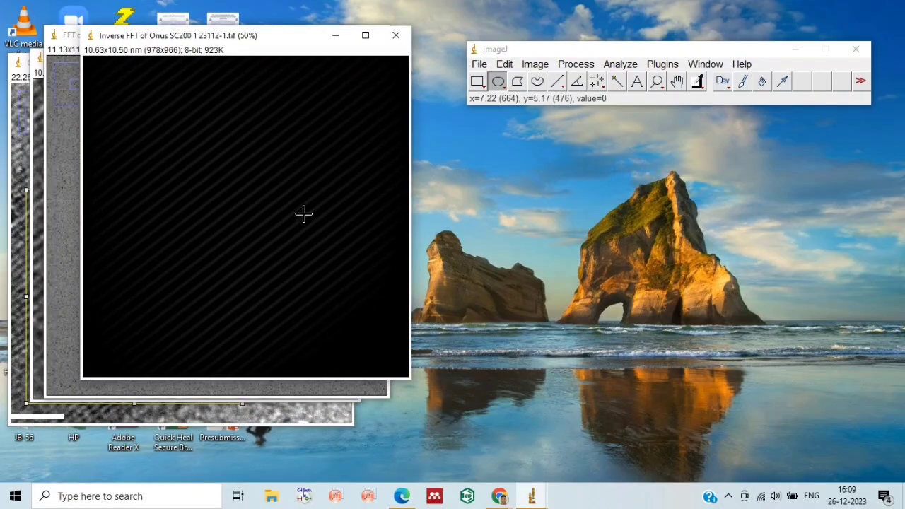
# Apply automatic brightness and contrast adjustment to the inverse FFT image, then close the adjustment dialog
pyautogui.click(535, 65)
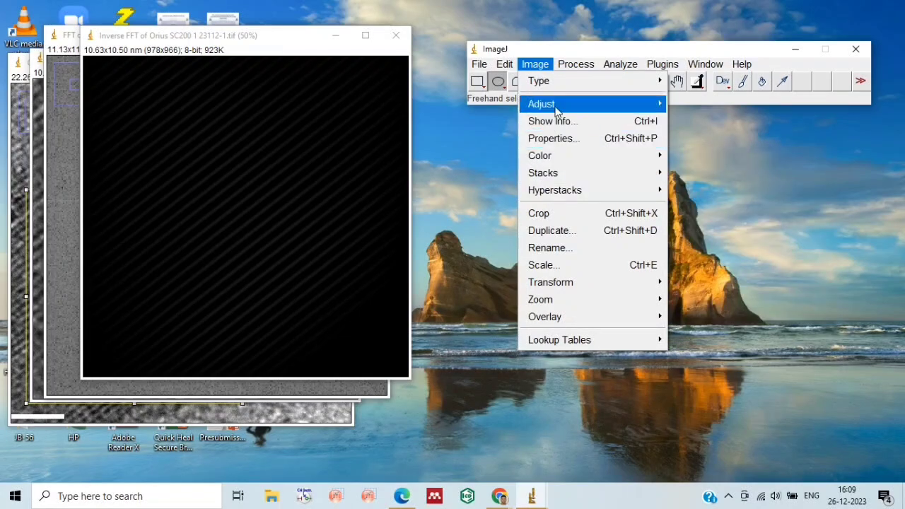
pyautogui.moveTo(557, 112)
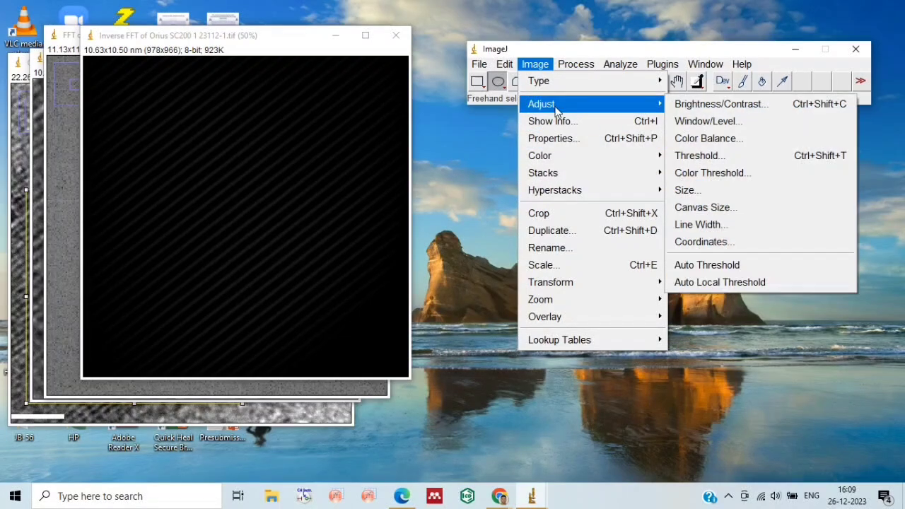
pyautogui.click(696, 107)
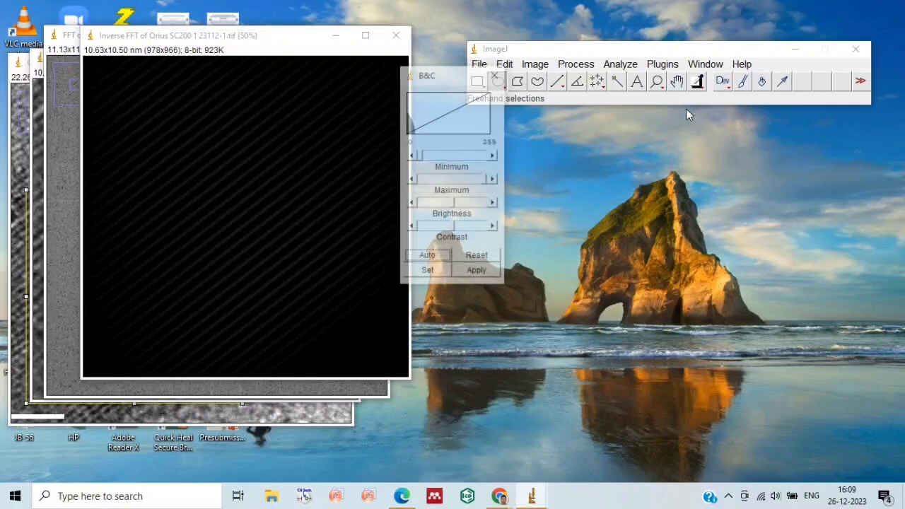
pyautogui.click(428, 257)
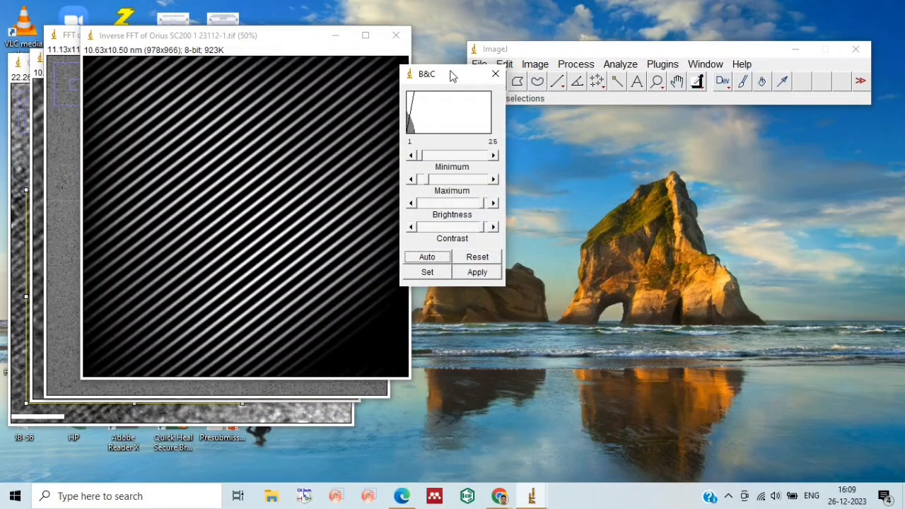
pyautogui.moveTo(453, 76); pyautogui.dragTo(635, 95)
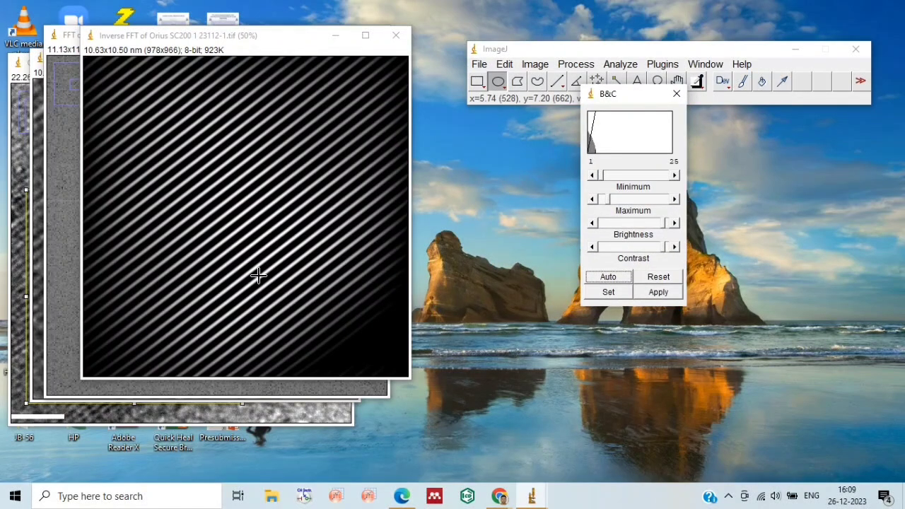
pyautogui.click(677, 93)
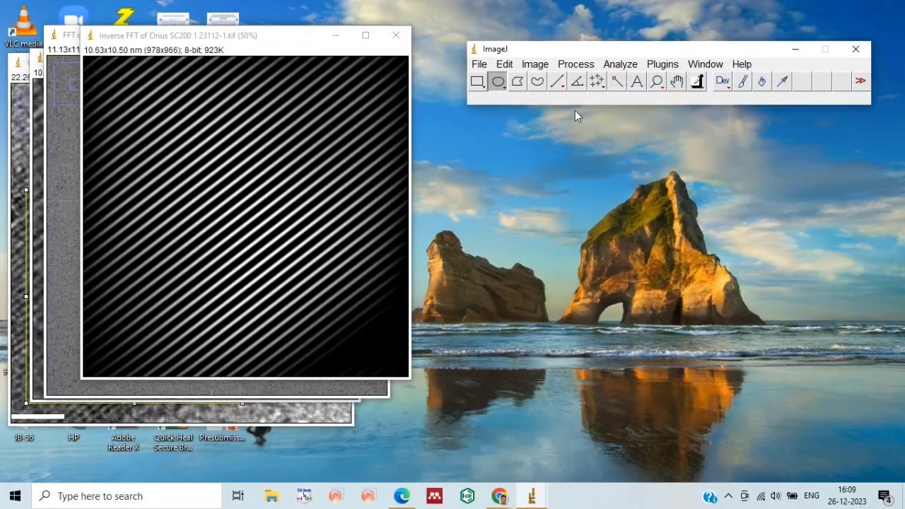
pyautogui.click(578, 83)
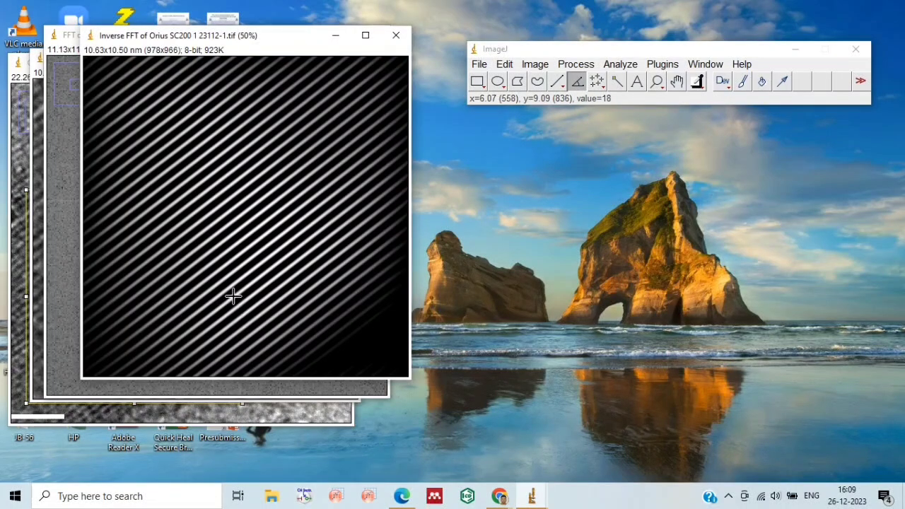
pyautogui.click(269, 333)
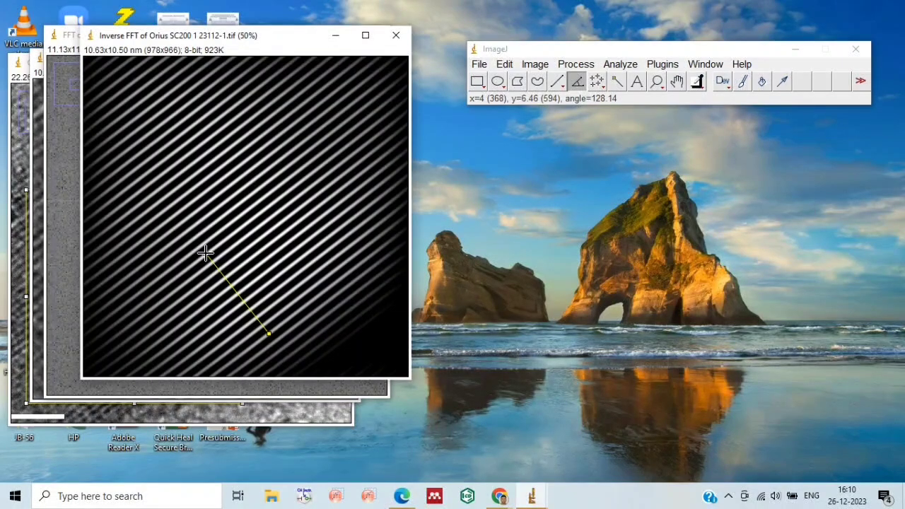
pyautogui.click(205, 252)
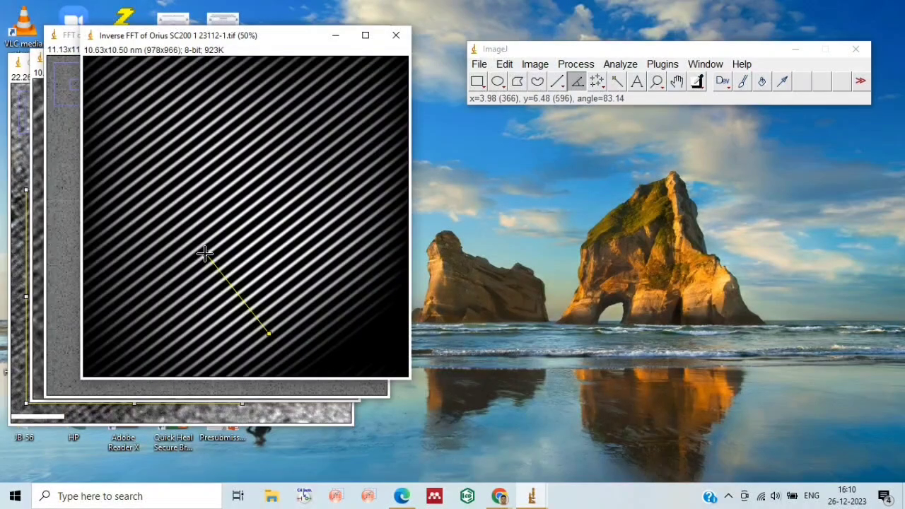
pyautogui.click(205, 253)
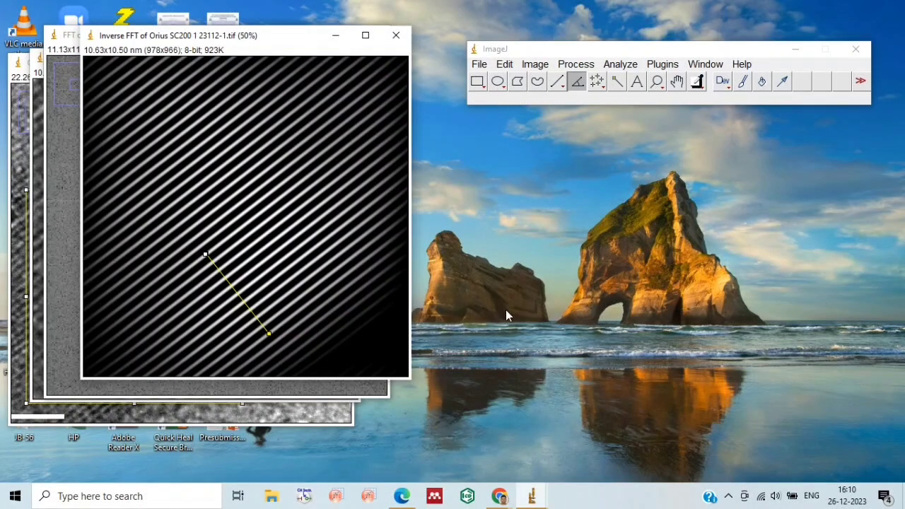
# Draw a straight line about 2.98 nm long across the filtered fringes and plot its gray-value profile, placing the plot beside the image
pyautogui.click(559, 83)
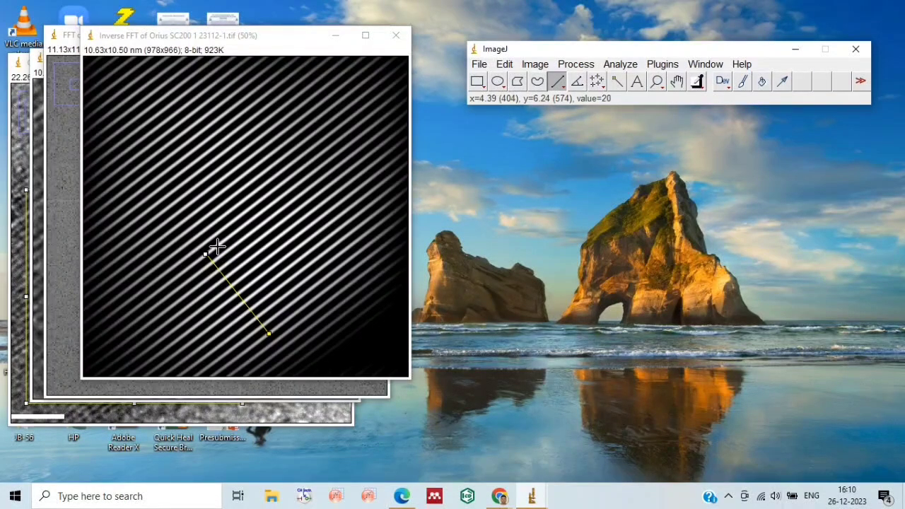
pyautogui.moveTo(218, 247); pyautogui.dragTo(249, 290)
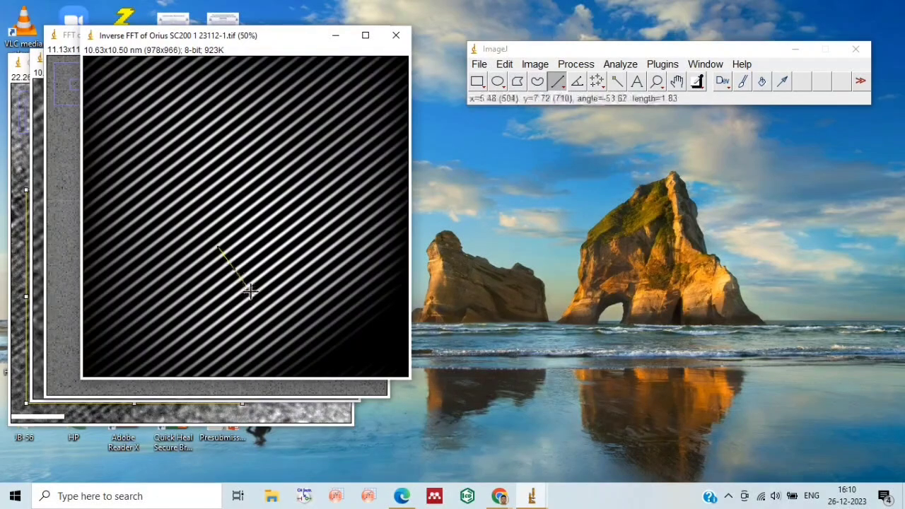
pyautogui.moveTo(250, 290); pyautogui.dragTo(276, 315)
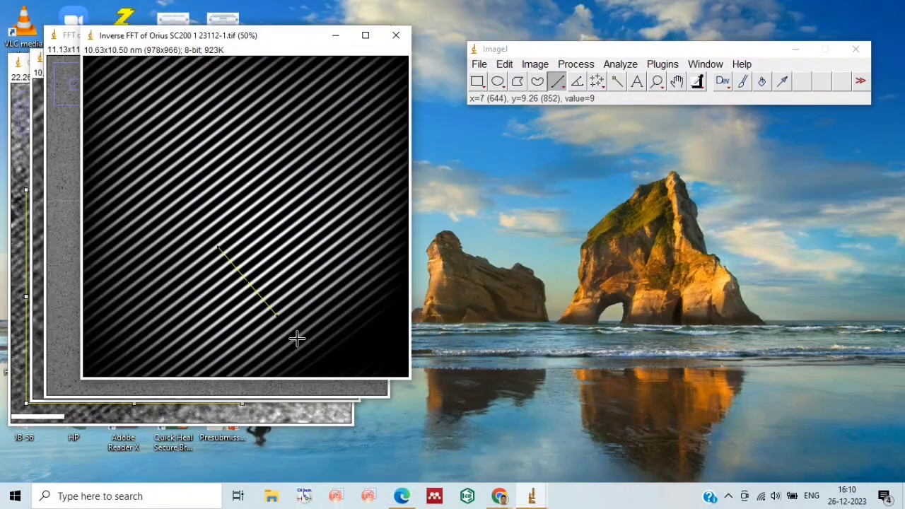
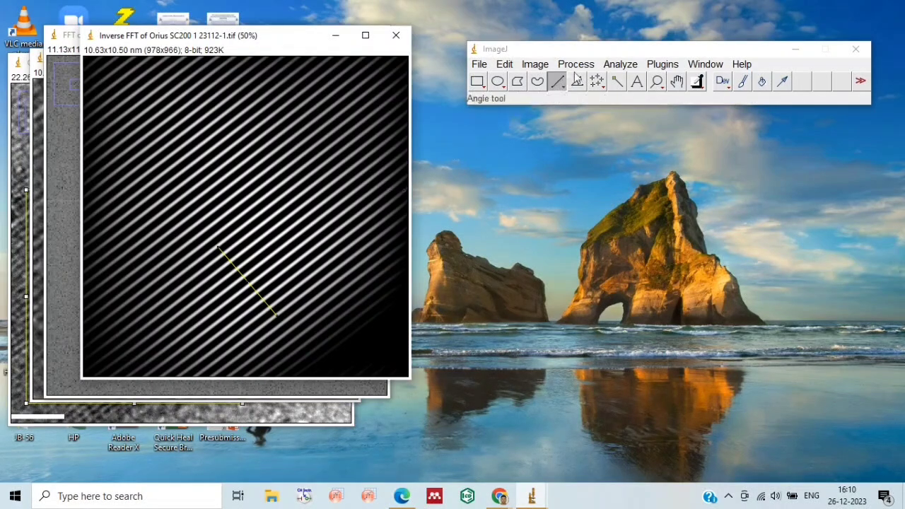
pyautogui.click(620, 64)
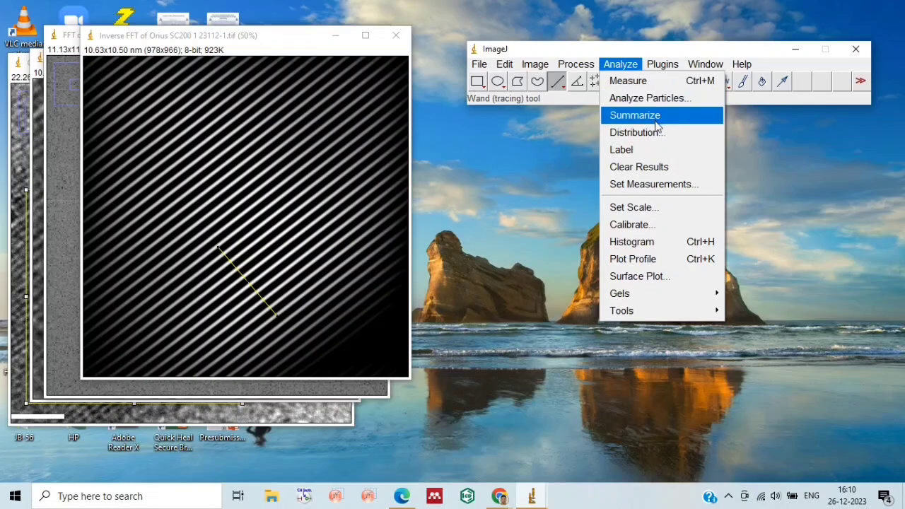
pyautogui.click(634, 258)
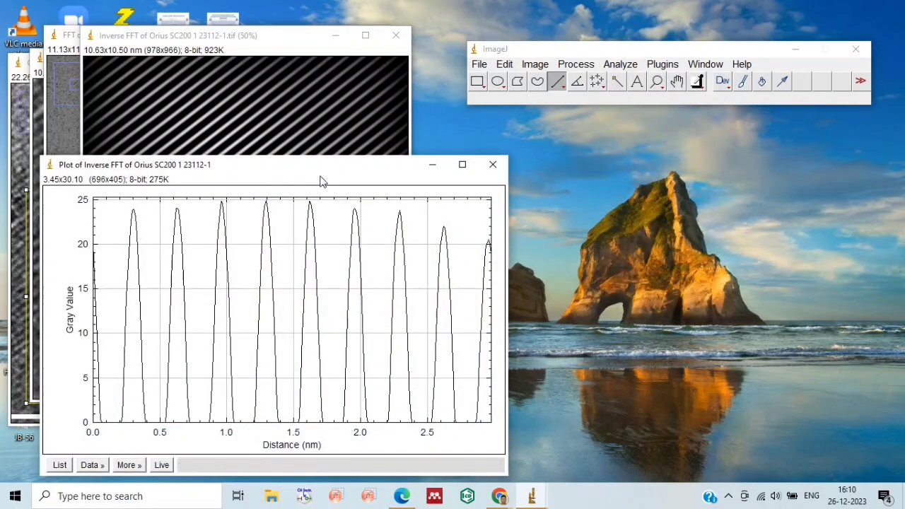
pyautogui.moveTo(351, 173); pyautogui.dragTo(627, 126)
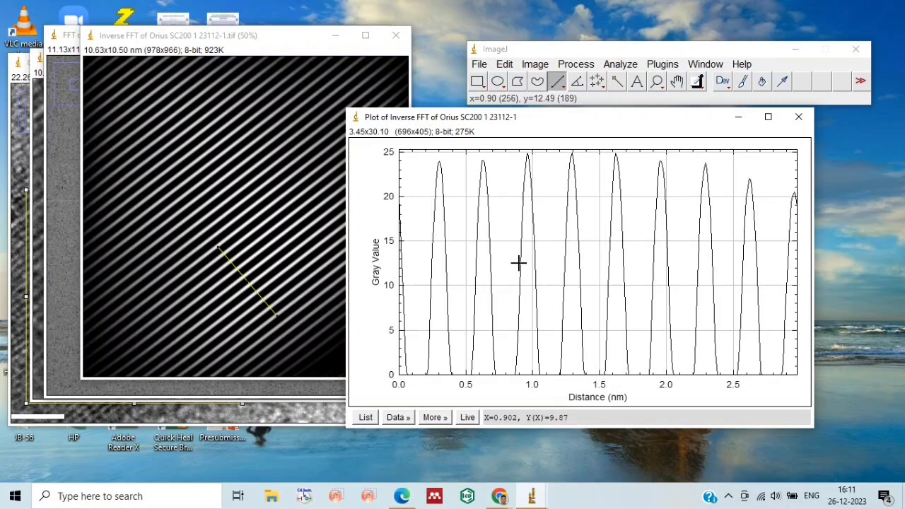
# Open the profile plot's range settings to read the upper limit of the X axis
pyautogui.click(433, 418)
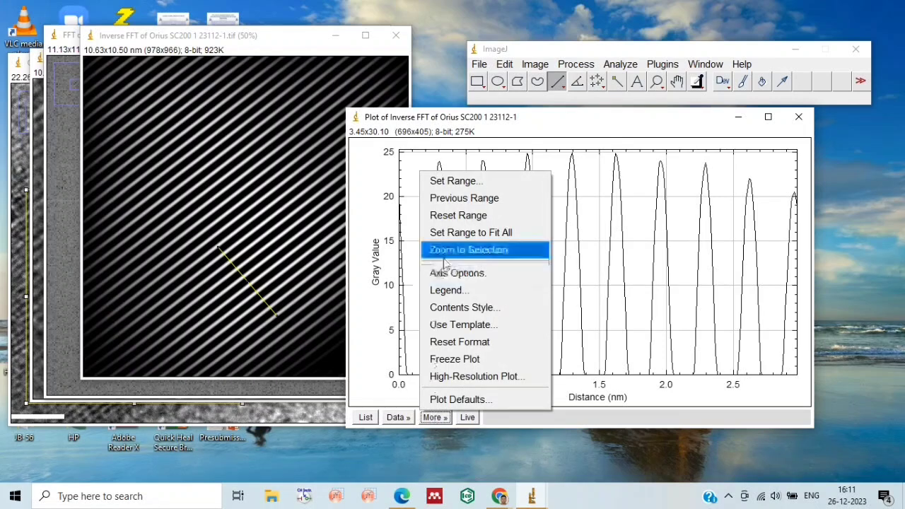
pyautogui.click(471, 182)
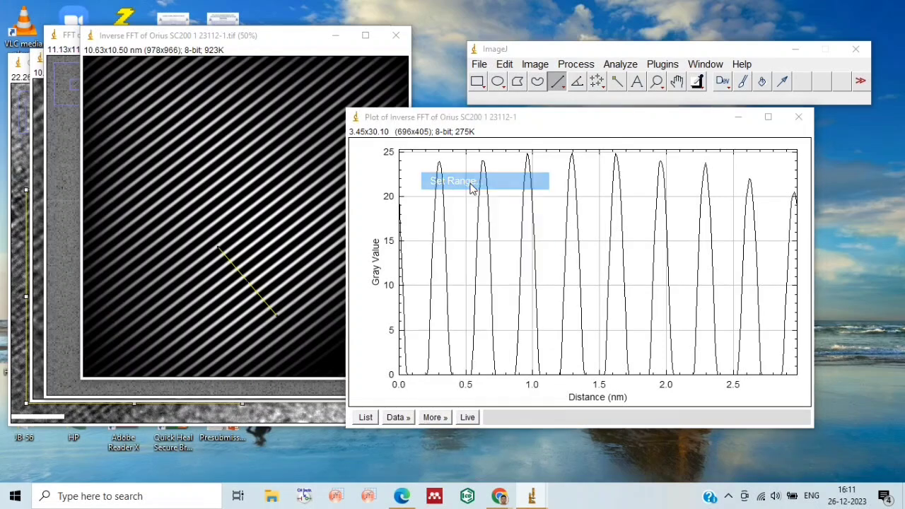
pyautogui.moveTo(498, 104); pyautogui.dragTo(504, 105)
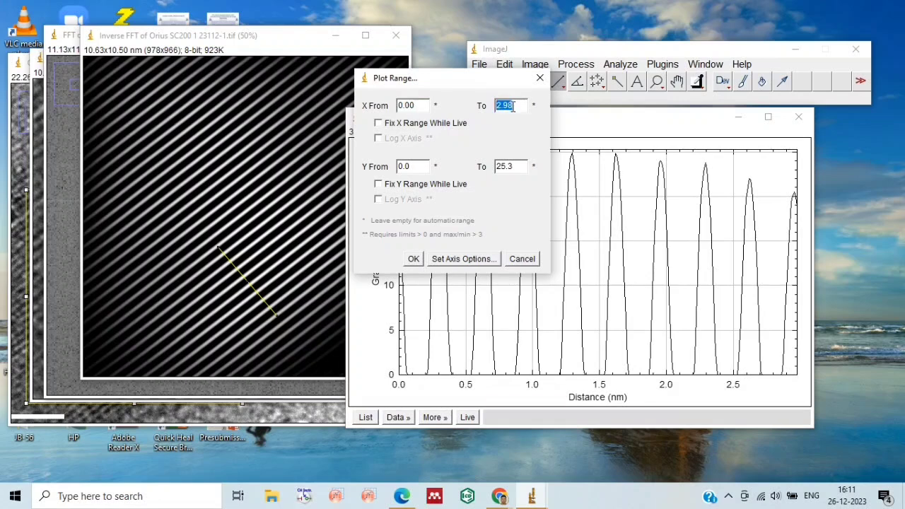
# Open Calculator, divide 2.98 by 9 and highlight the quotient to three decimal places
pyautogui.click(145, 495)
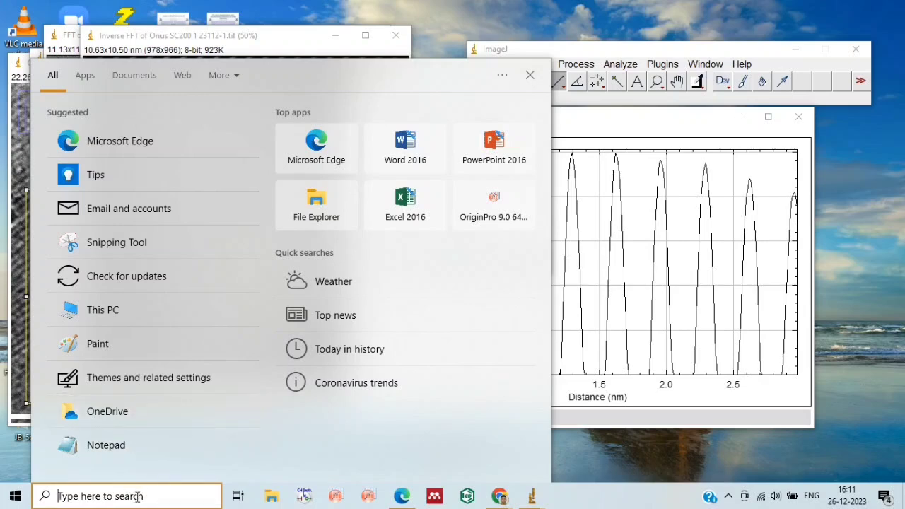
pyautogui.write('ca')
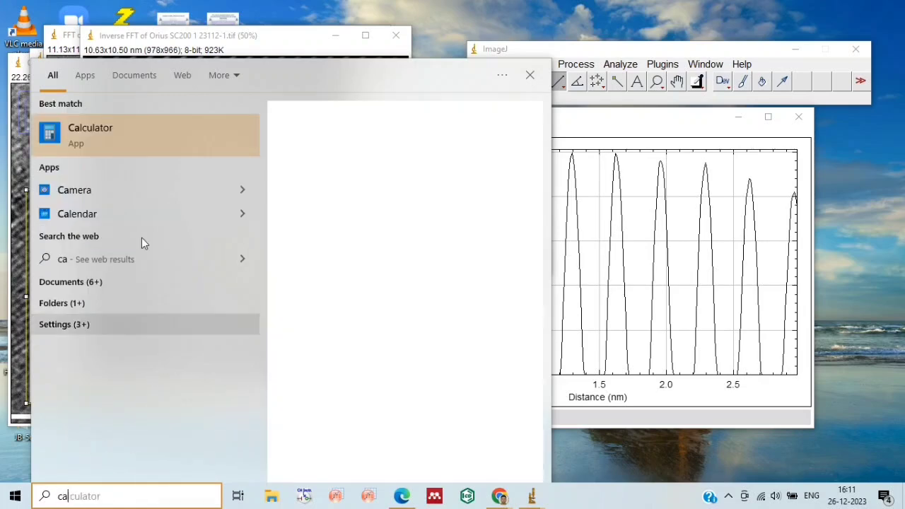
pyautogui.click(168, 140)
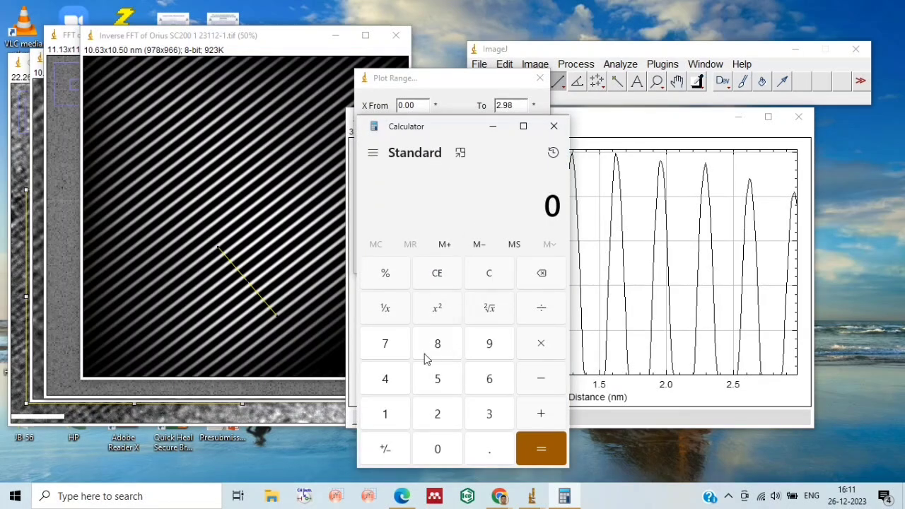
pyautogui.click(437, 416)
pyautogui.click(491, 451)
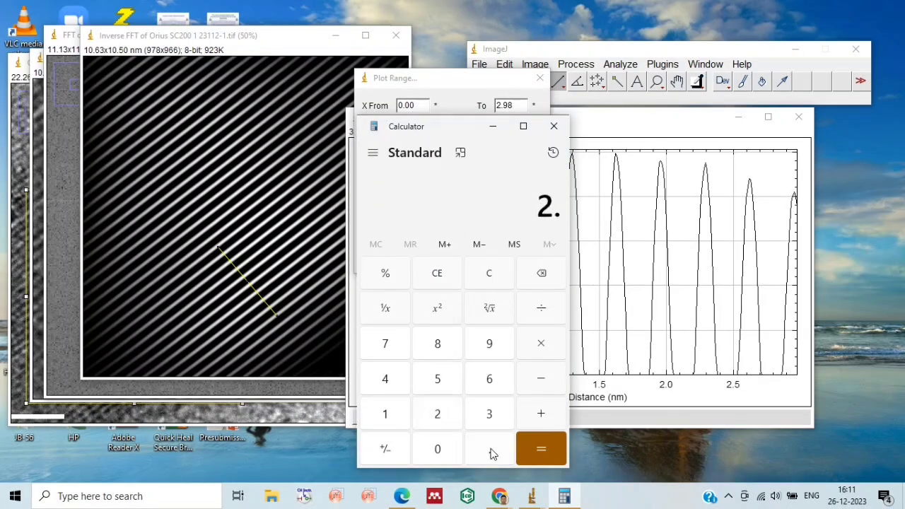
pyautogui.click(488, 343)
pyautogui.click(437, 343)
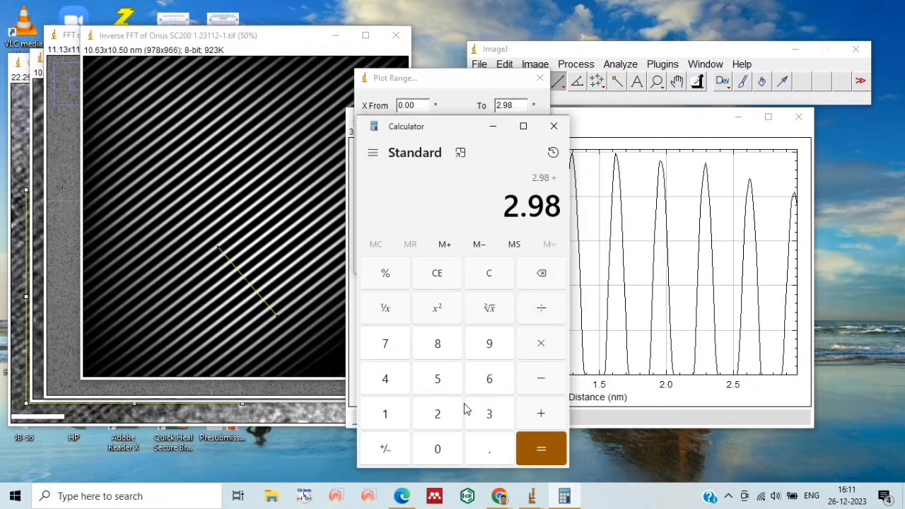
pyautogui.click(490, 345)
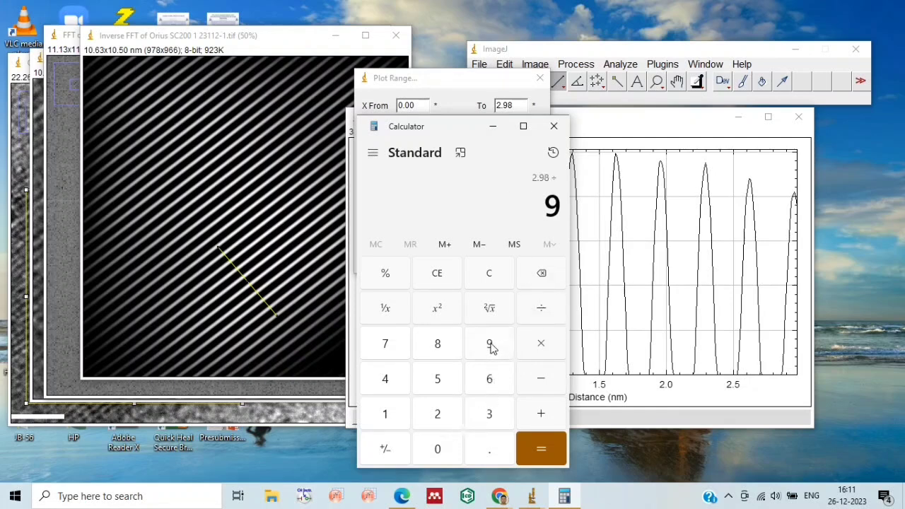
pyautogui.click(544, 457)
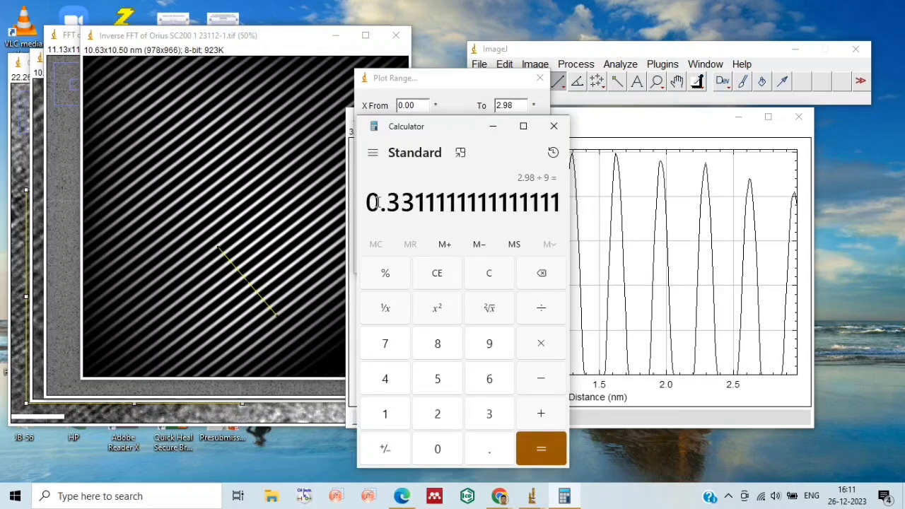
pyautogui.moveTo(376, 202); pyautogui.dragTo(425, 205)
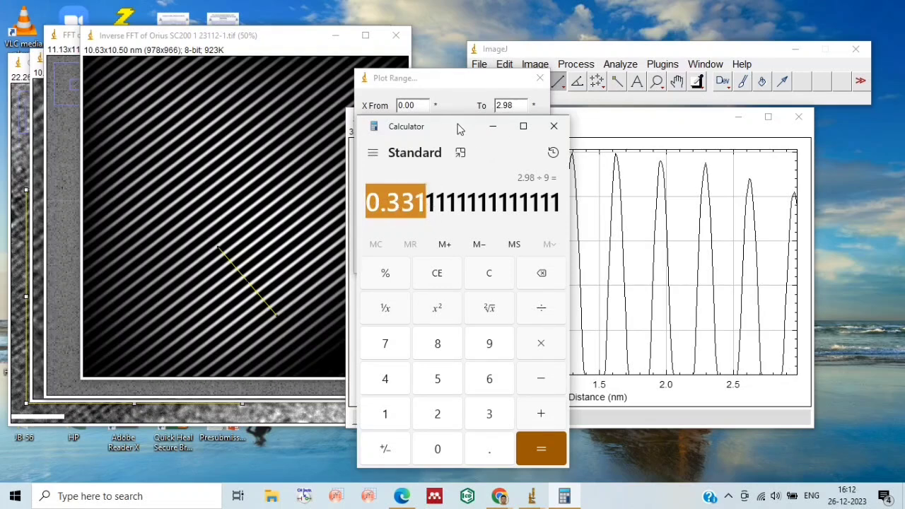
# Move Calculator aside, then return to ImageJ and accept the plot range settings
pyautogui.moveTo(455, 128); pyautogui.dragTo(668, 103)
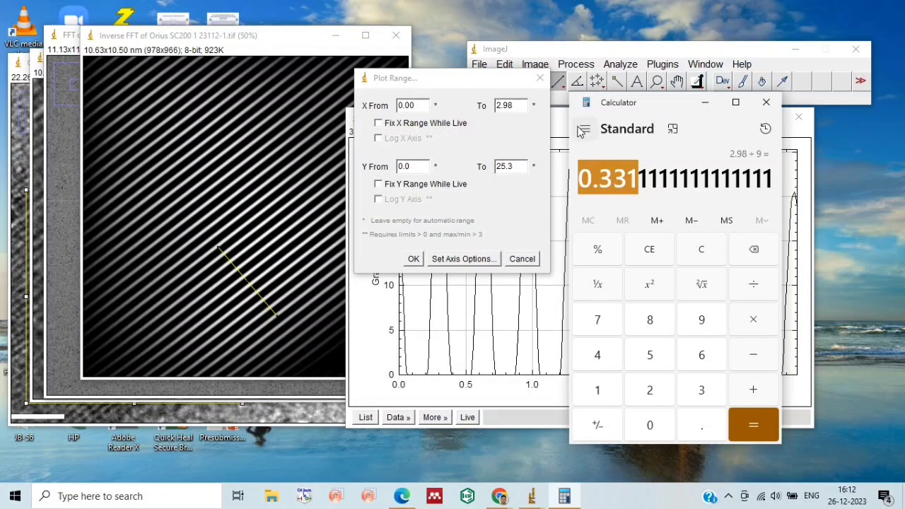
pyautogui.hotkey('alt', 'Tab')
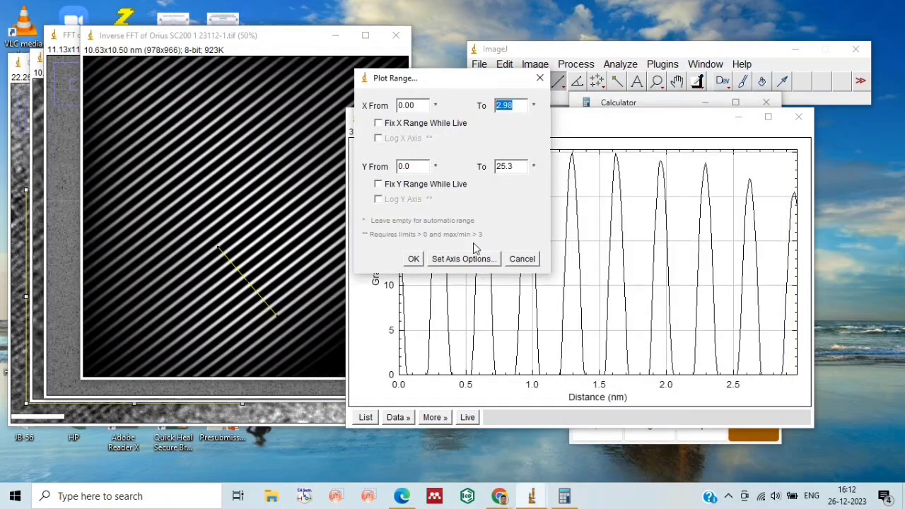
pyautogui.click(415, 260)
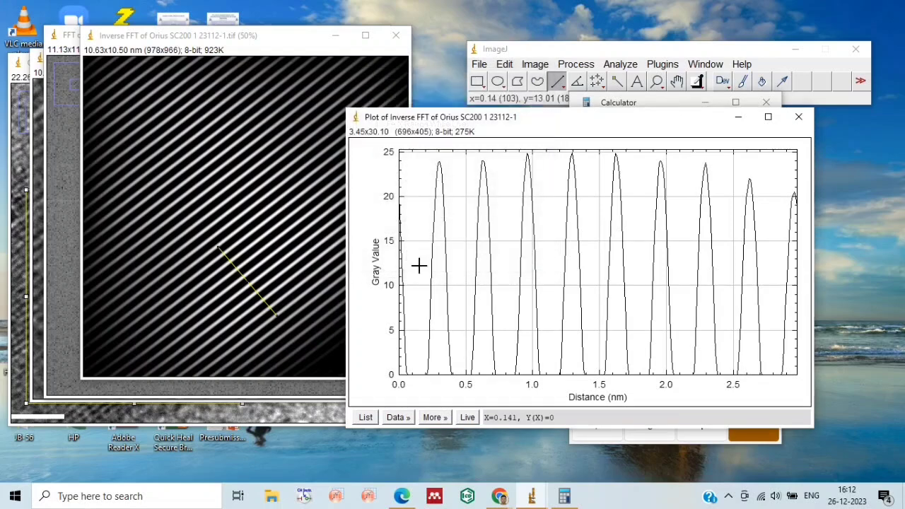
# Close the inverse FFT image and move the FFT and duplicated micrograph windows apart
pyautogui.click(396, 35)
pyautogui.moveTo(238, 34); pyautogui.dragTo(398, 45)
pyautogui.click(178, 64)
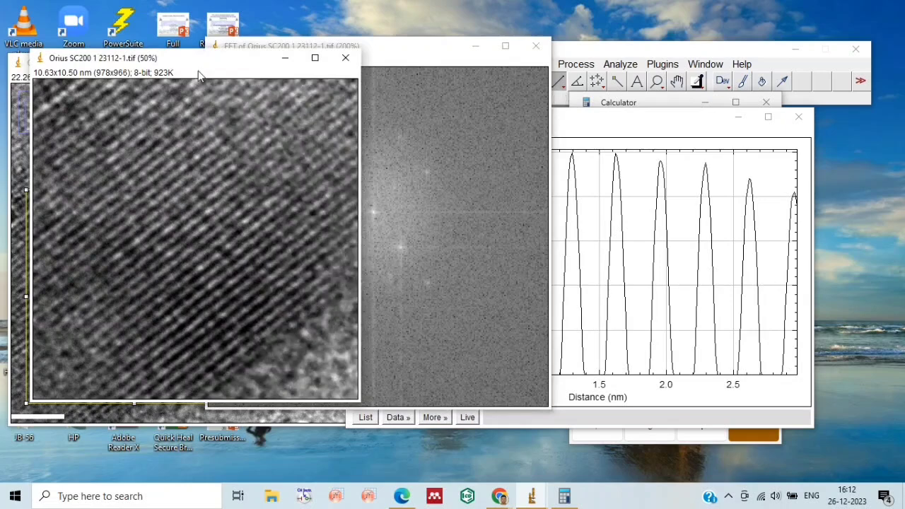
pyautogui.moveTo(209, 58); pyautogui.dragTo(314, 75)
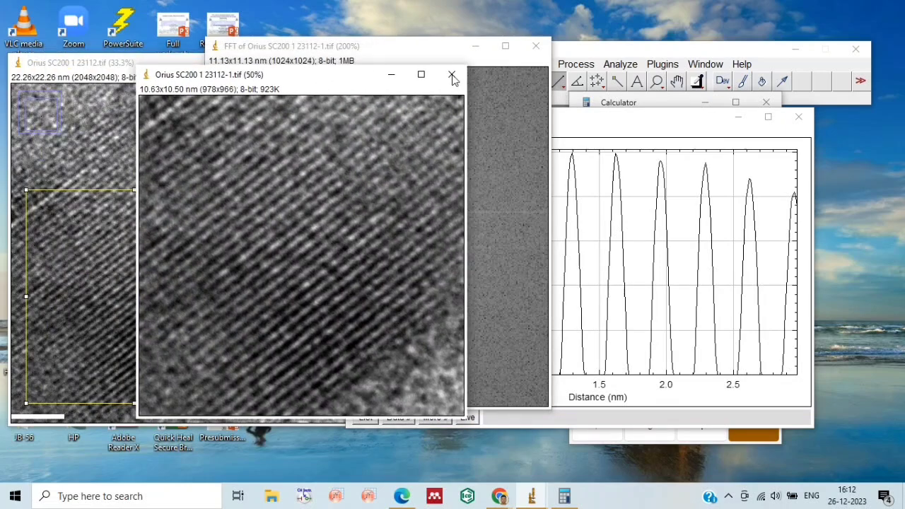
# Draw a short straight line along a lattice fringe in the lower middle of the duplicated micrograph
pyautogui.click(625, 75)
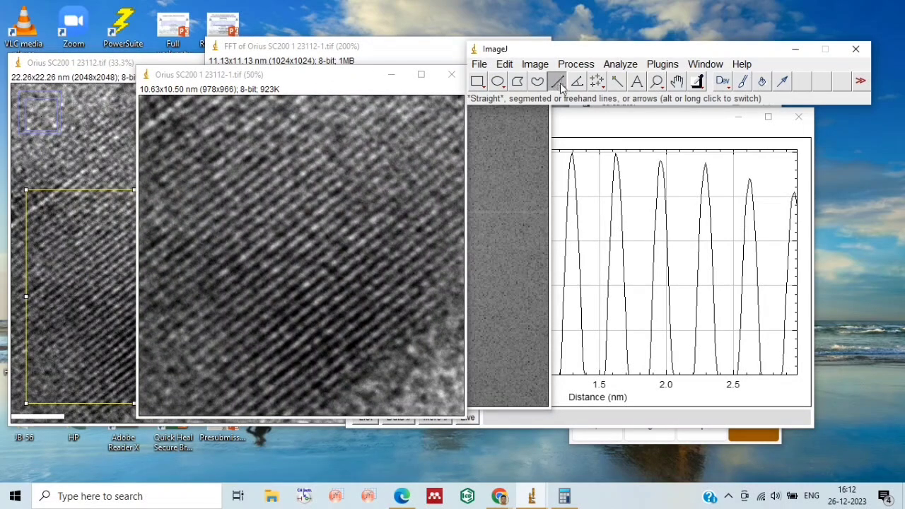
pyautogui.moveTo(285, 326); pyautogui.dragTo(337, 287)
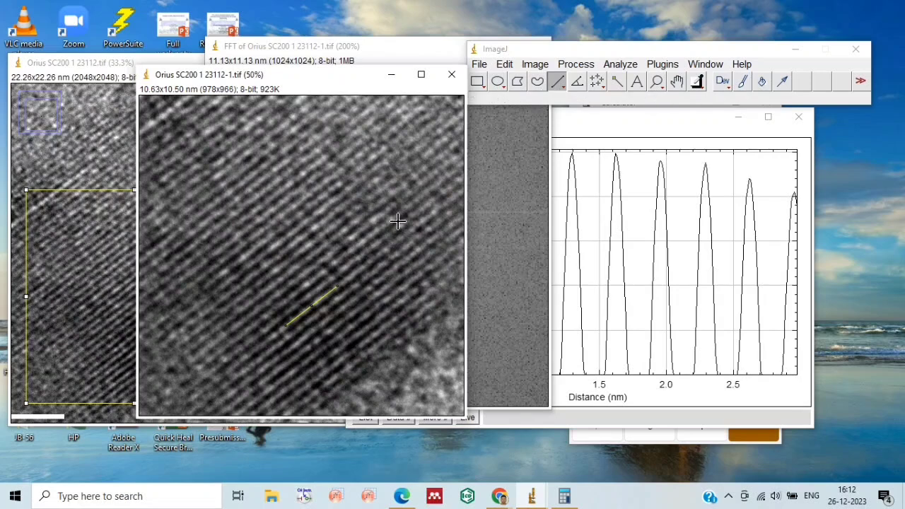
# Try marking a lattice fringe in the duplicated micrograph with a repositioned line and a Paintbrush stroke, and undo the stroke
pyautogui.moveTo(290, 335); pyautogui.dragTo(339, 295)
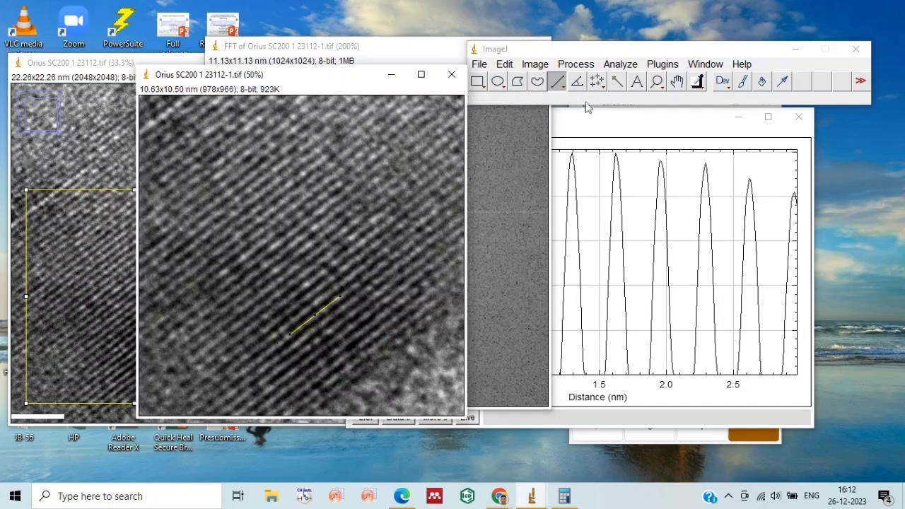
pyautogui.click(616, 84)
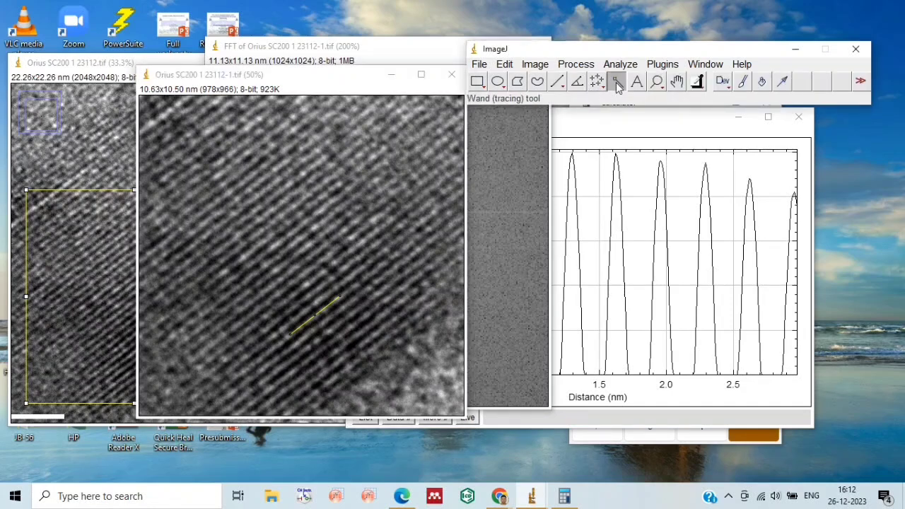
pyautogui.click(745, 84)
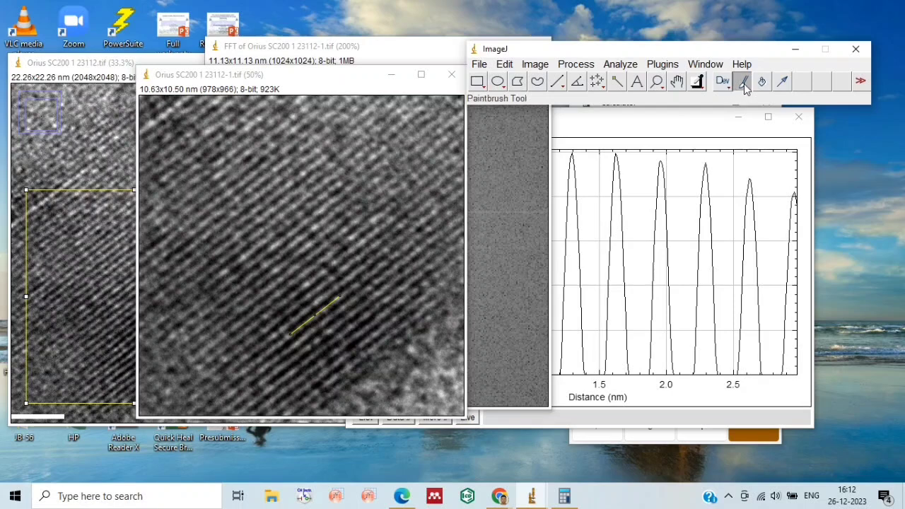
pyautogui.click(285, 327)
pyautogui.moveTo(285, 327); pyautogui.dragTo(318, 304)
pyautogui.hotkey('ctrl', 'z')
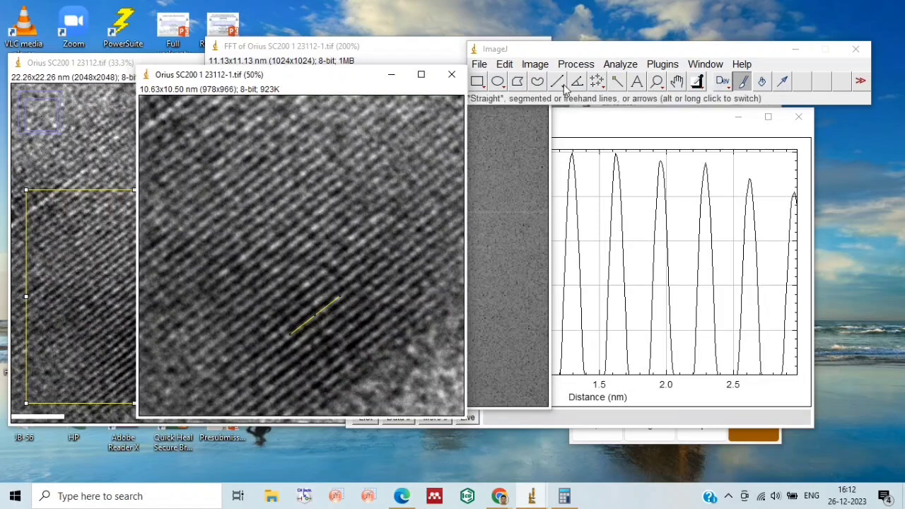
# Clear the line selection from the duplicated micrograph and move its window aside to uncover more of the FFT
pyautogui.click(601, 86)
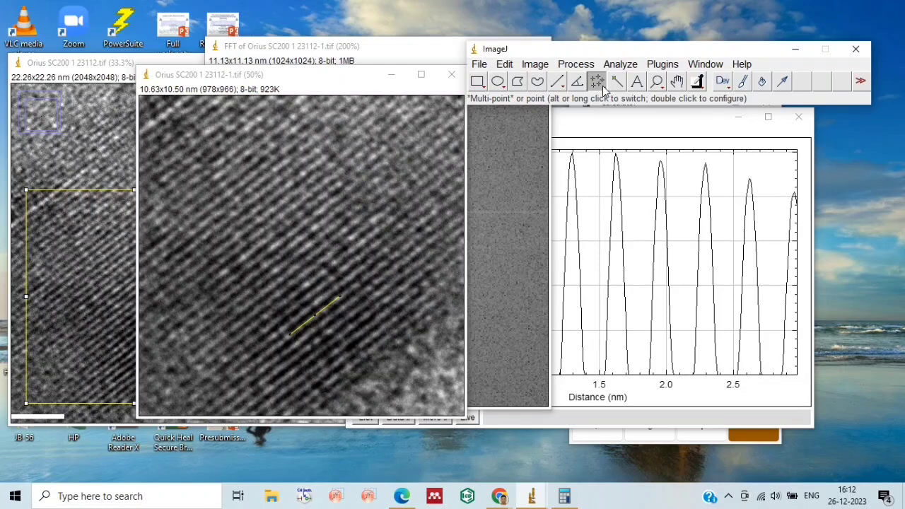
pyautogui.click(616, 83)
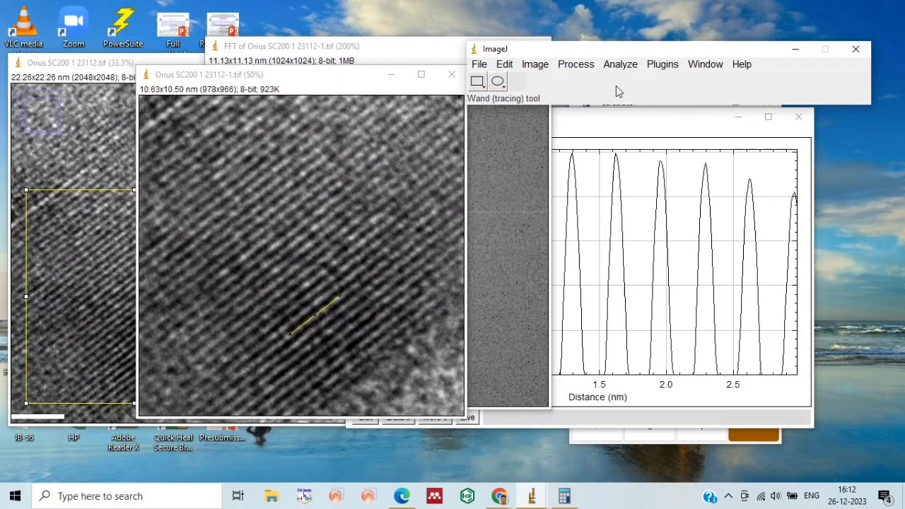
pyautogui.click(281, 327)
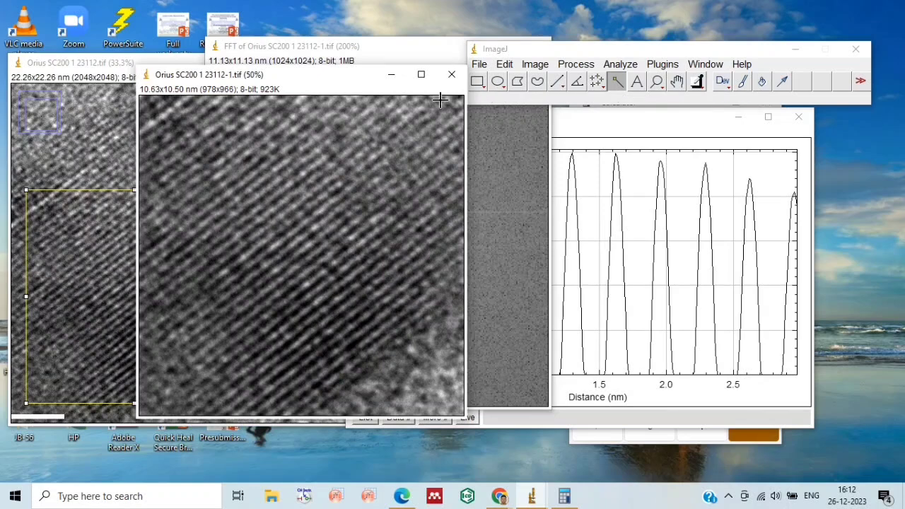
pyautogui.moveTo(337, 76); pyautogui.dragTo(260, 67)
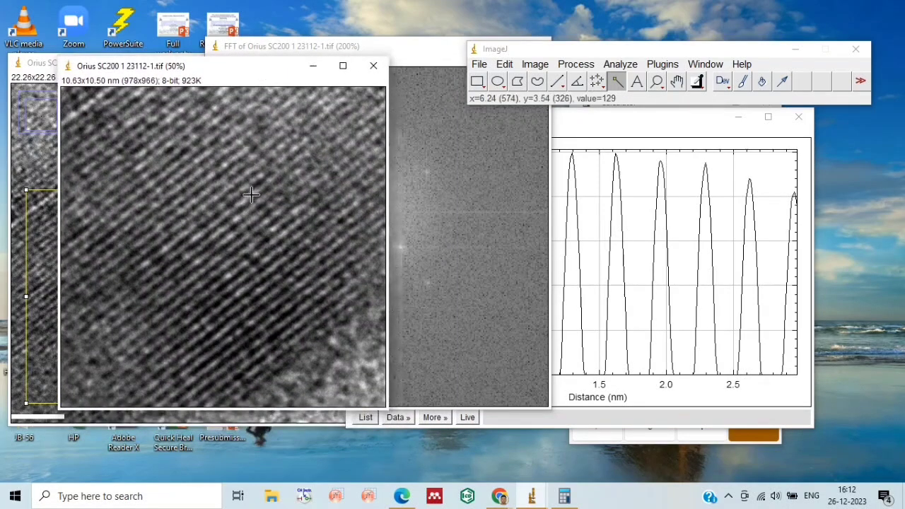
# Activate the Straight line tool for drawing on the duplicated micrograph
pyautogui.click(562, 83)
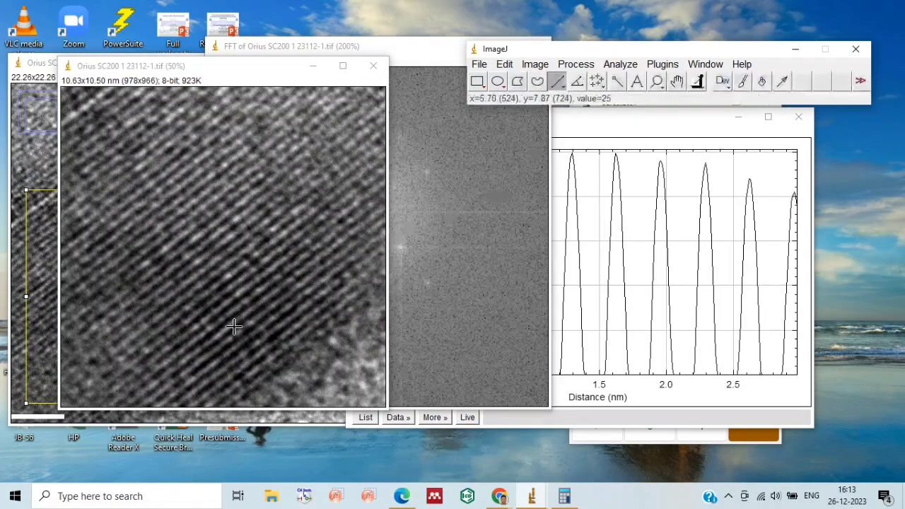